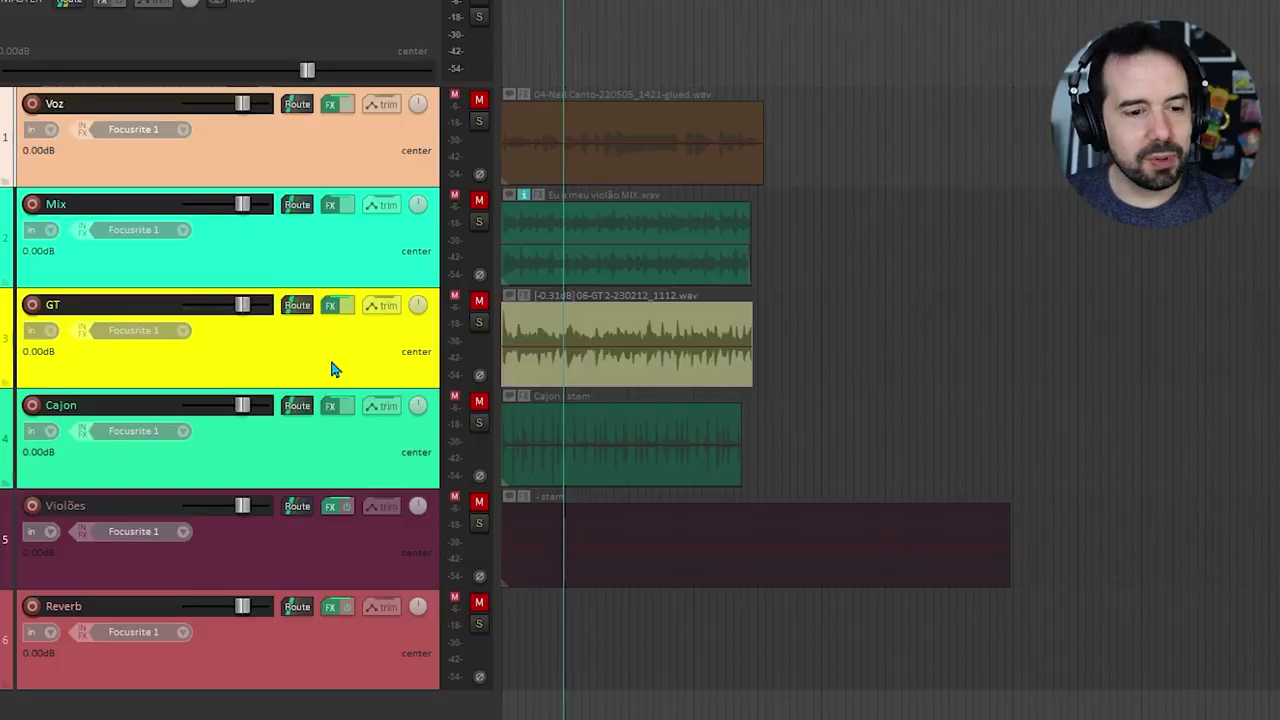
Unmute the Cajon track, select its audio item and play back the unprocessed percussion.
click(480, 403)
click(480, 403)
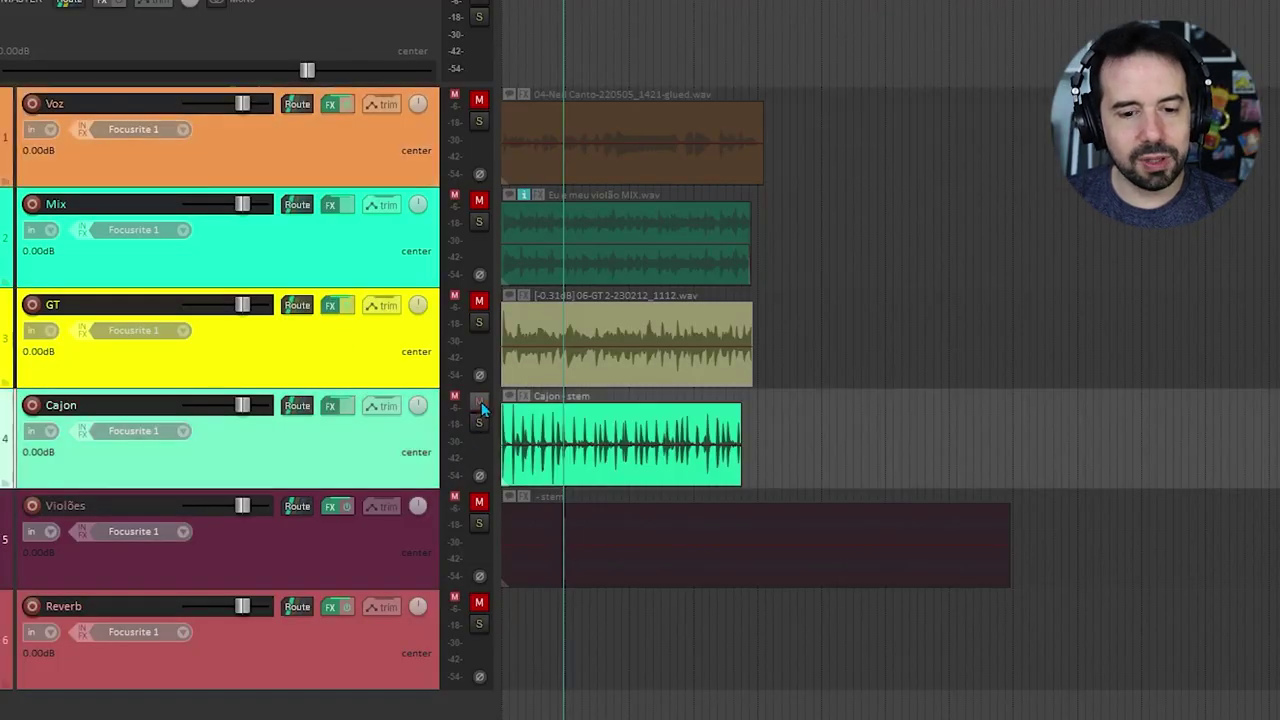
click(575, 467)
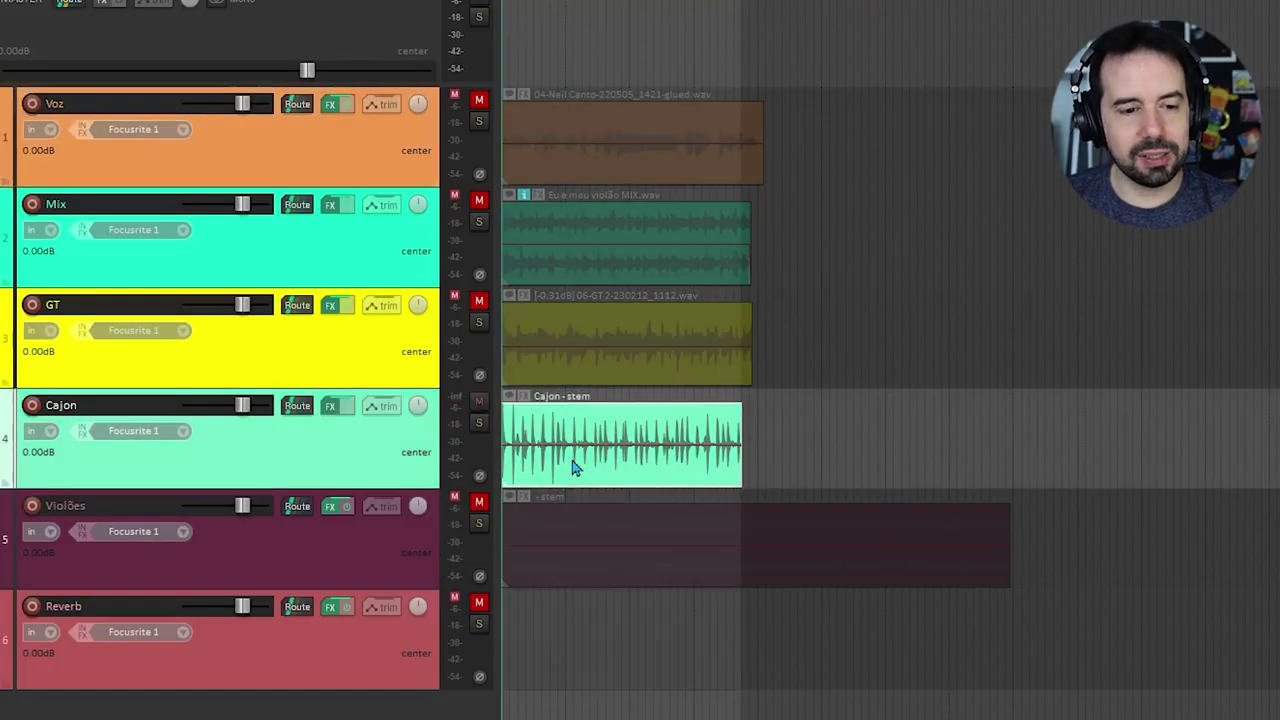
key(space)
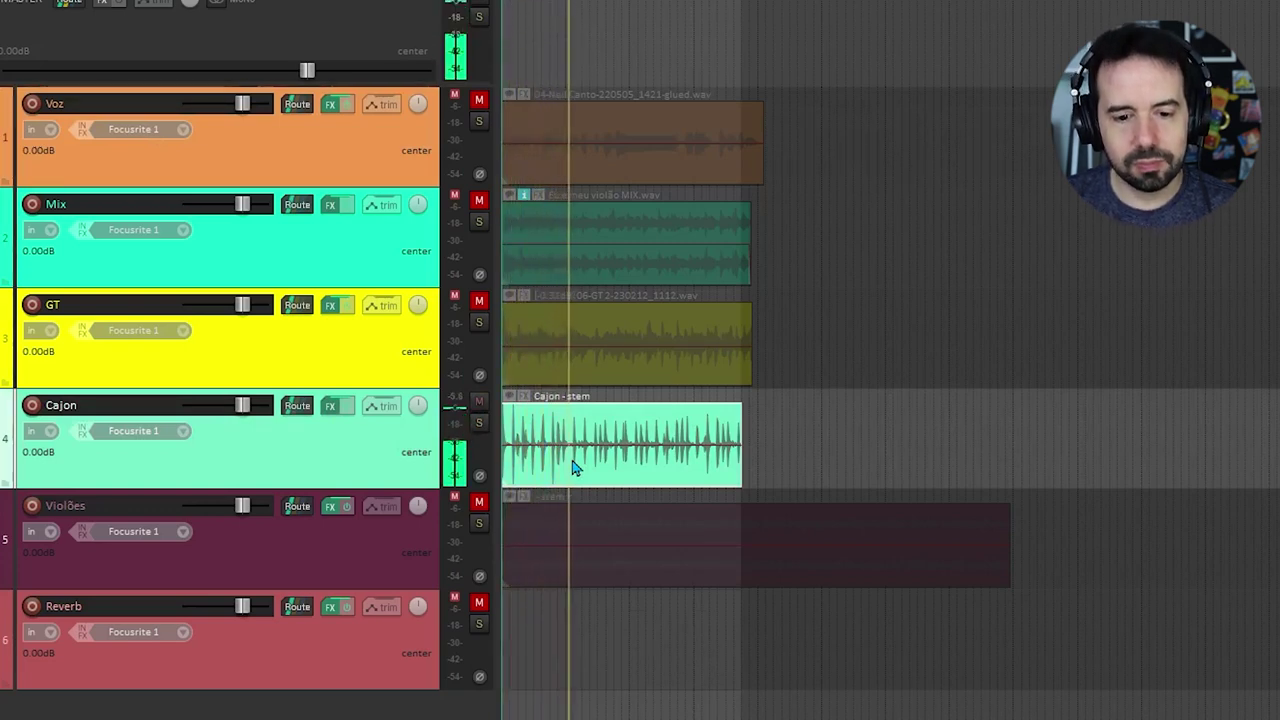
key(space)
Enable the S.LA.X compressor on the Cajon track and compare it with the bypassed sound during playback.
click(331, 406)
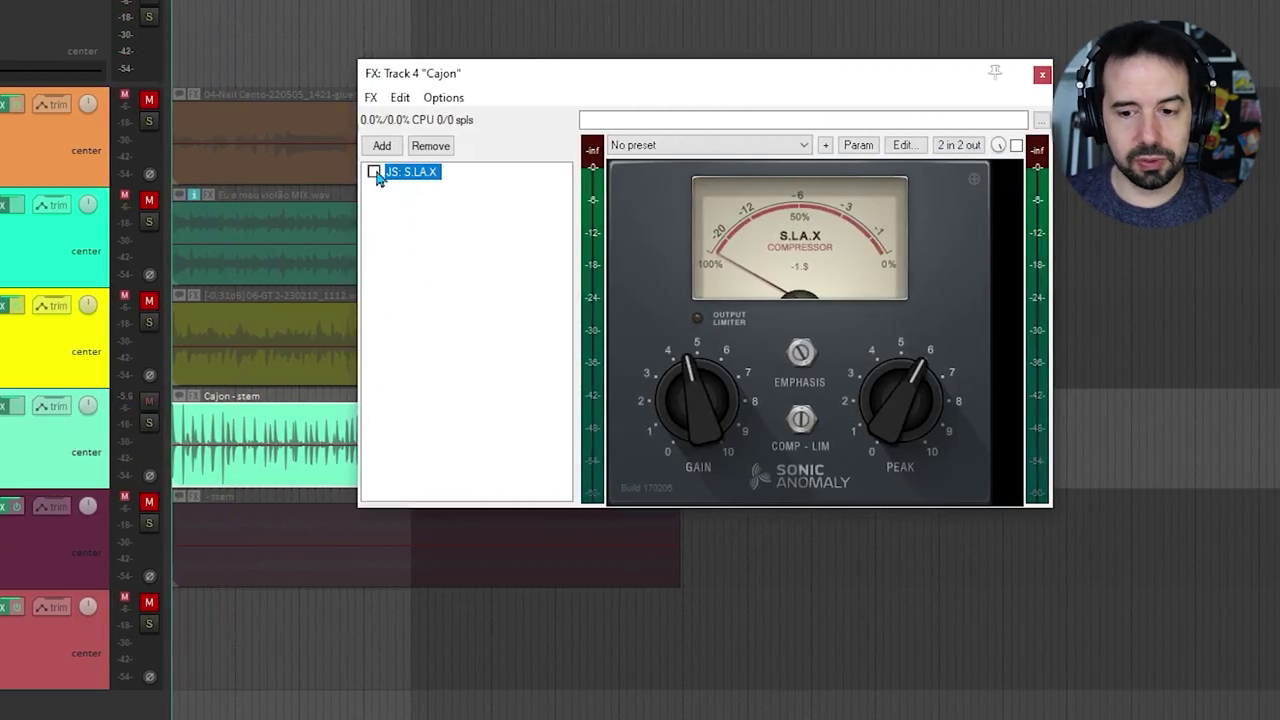
key(space)
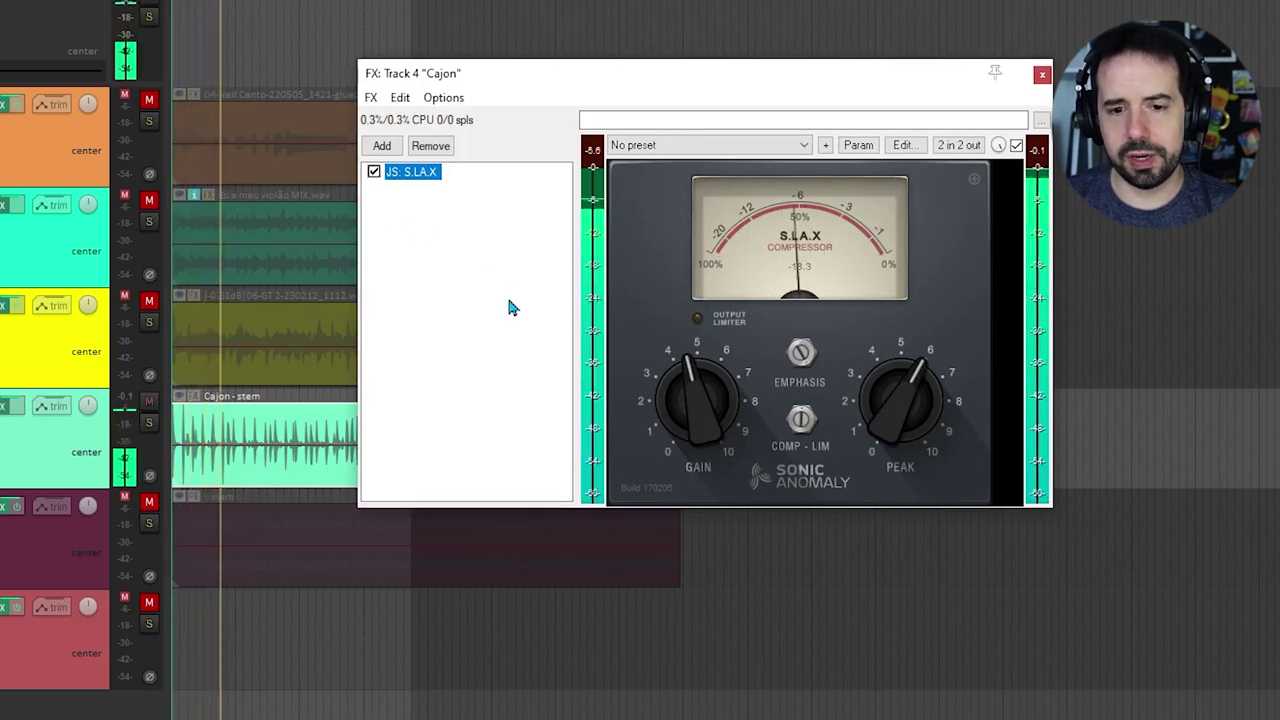
click(374, 173)
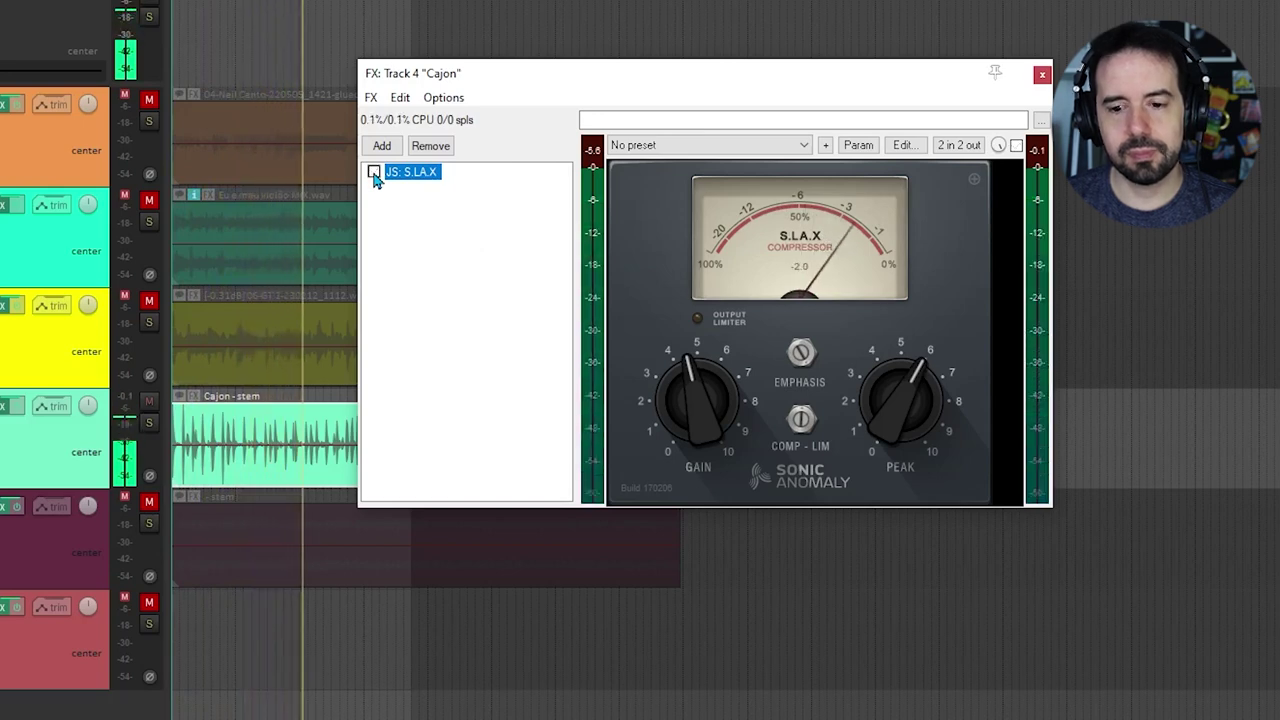
click(374, 173)
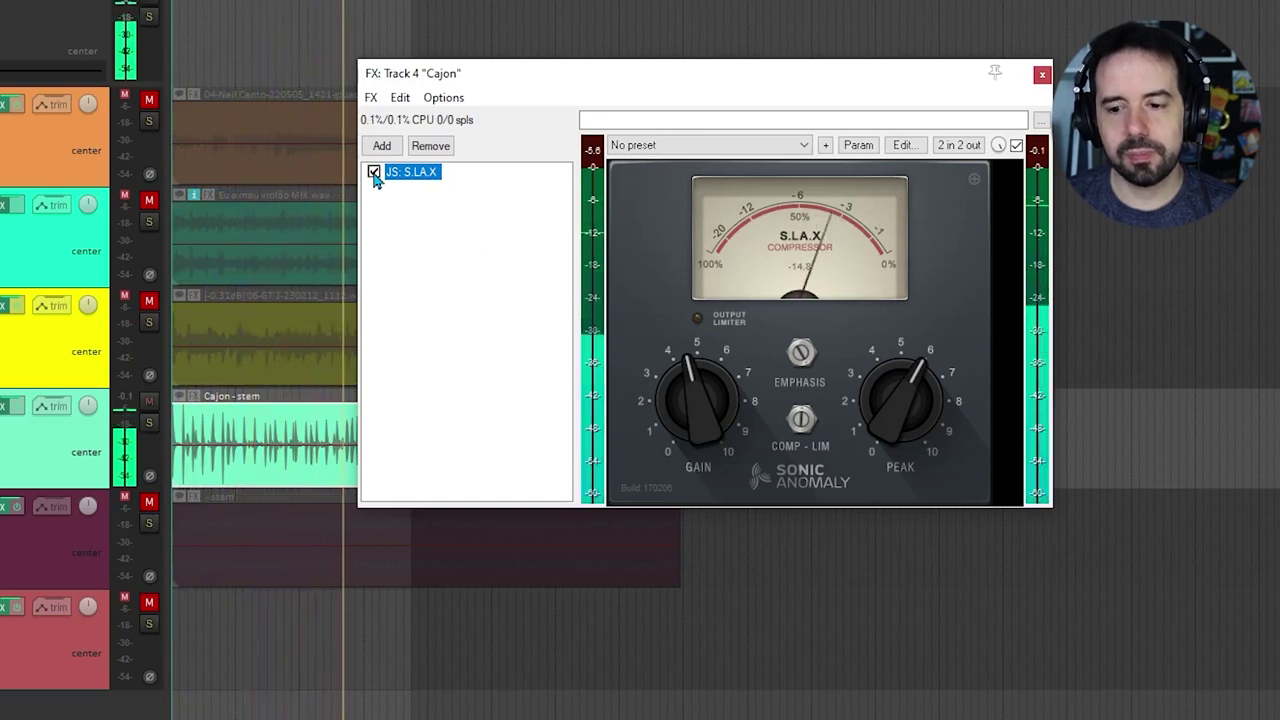
key(space)
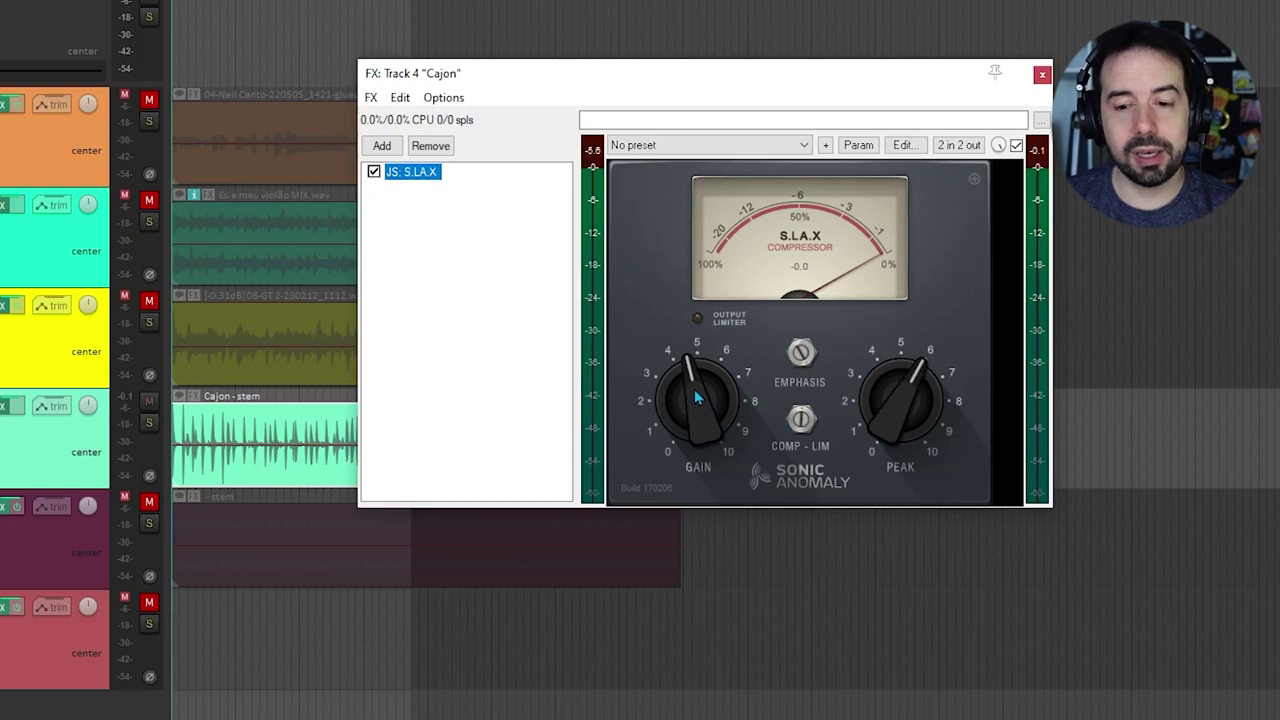
Reset the Cajon track's S.LA.X compressor to factory default and raise PEAK to 5 during playback.
click(735, 146)
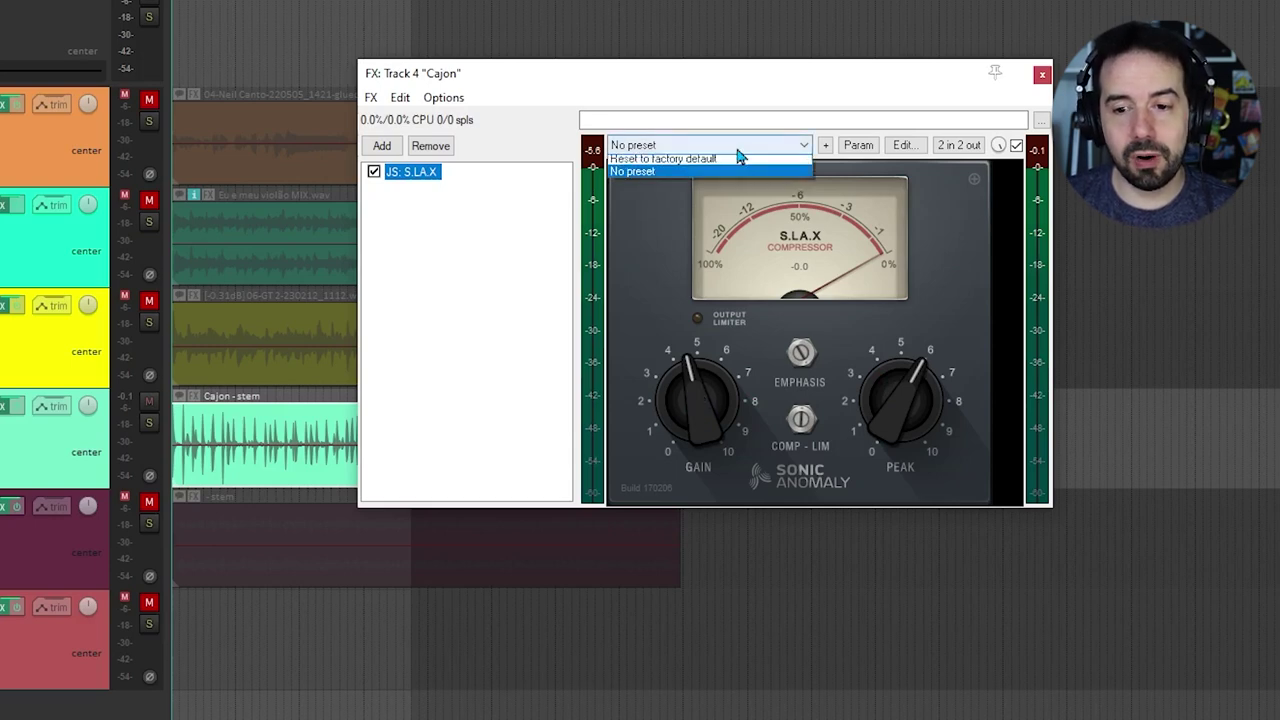
click(735, 163)
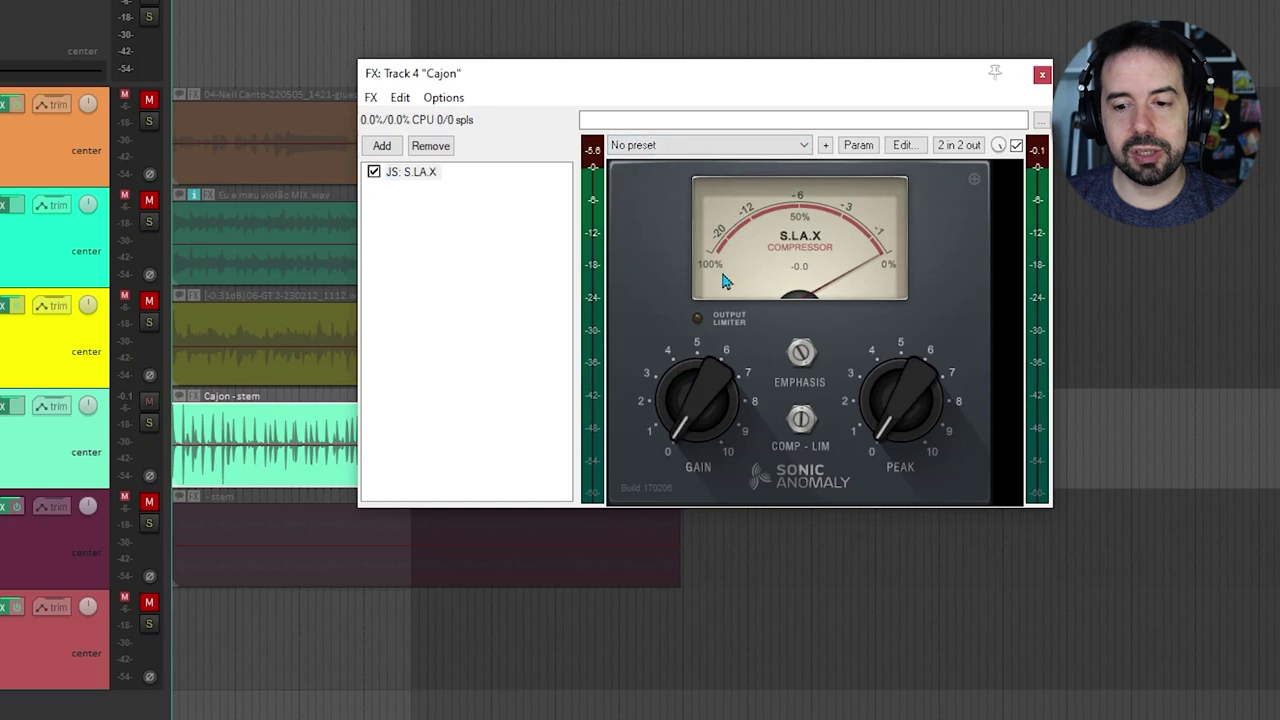
key(space)
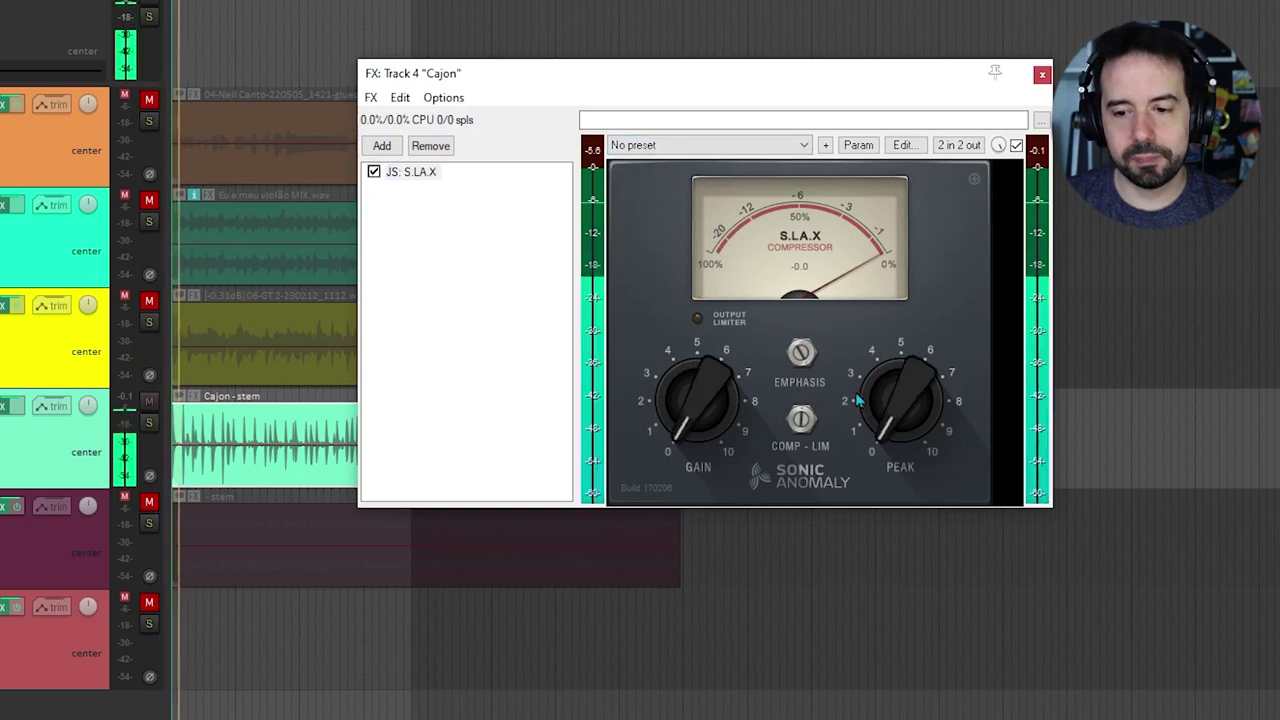
drag(905, 375, 876, 333)
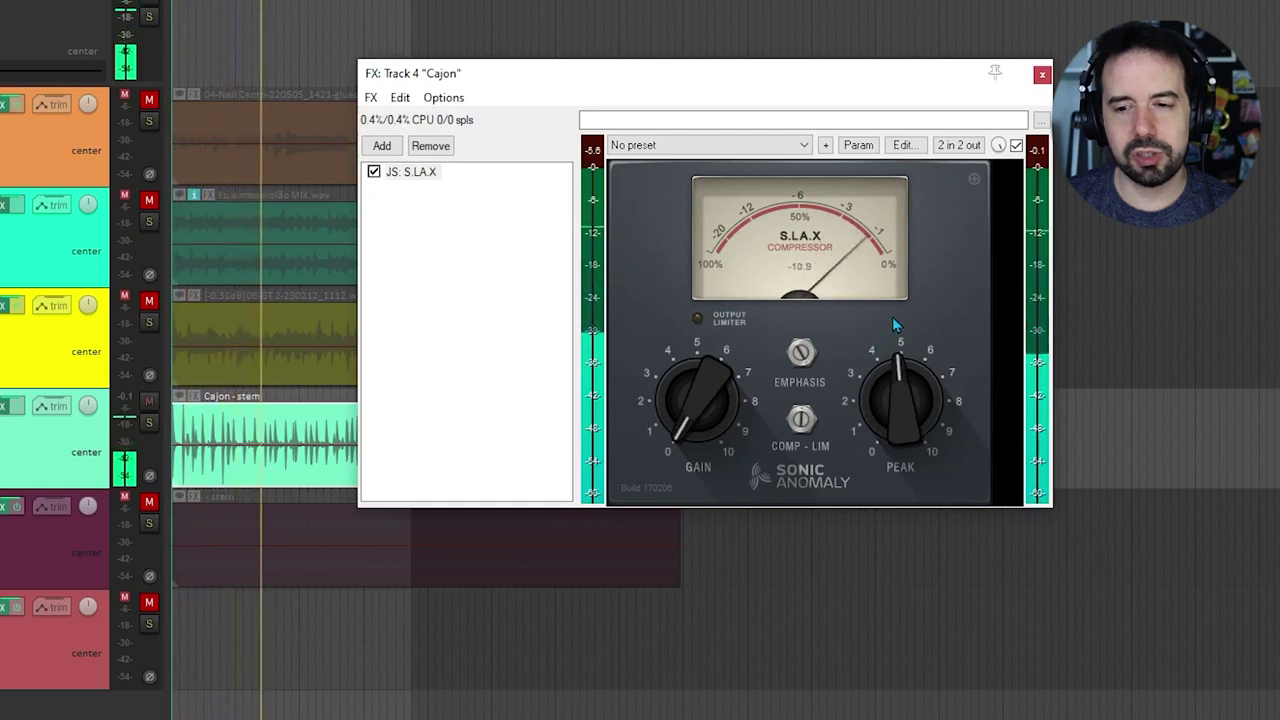
drag(893, 318, 900, 317)
Compare the Cajon with S.LA.X bypassed and enabled, and raise the compressor's GAIN to 5.
click(374, 172)
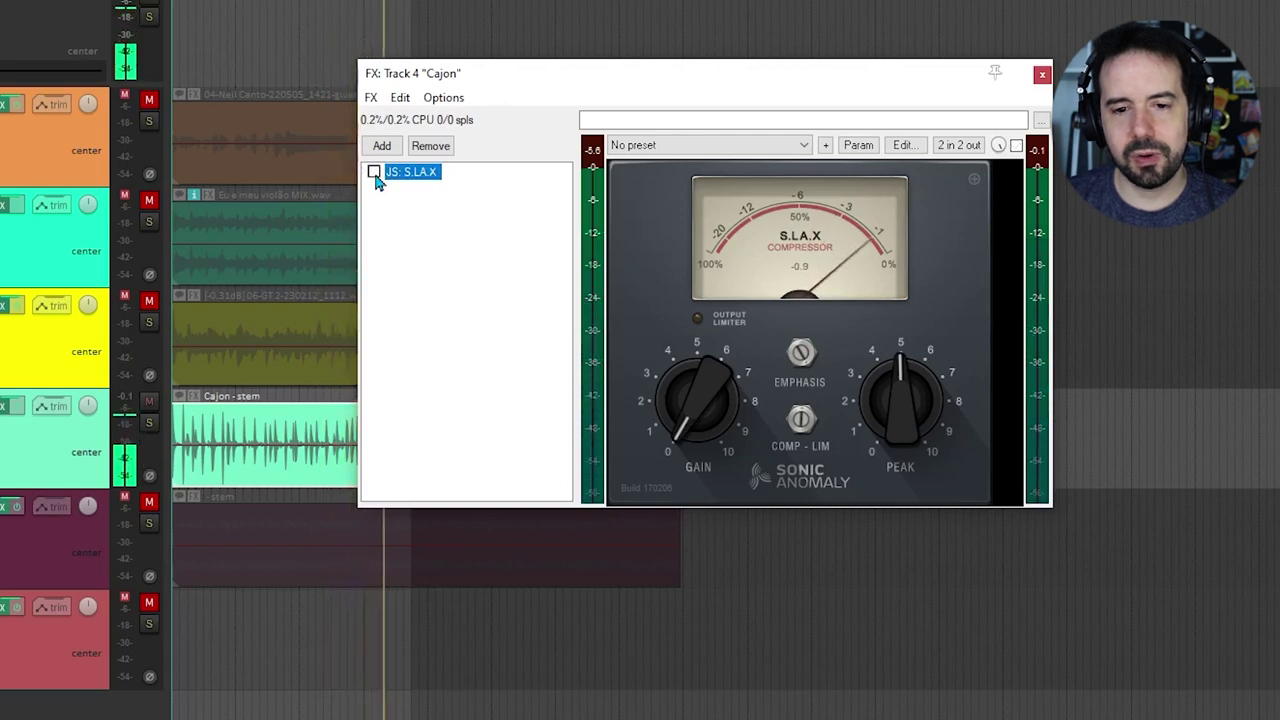
click(374, 172)
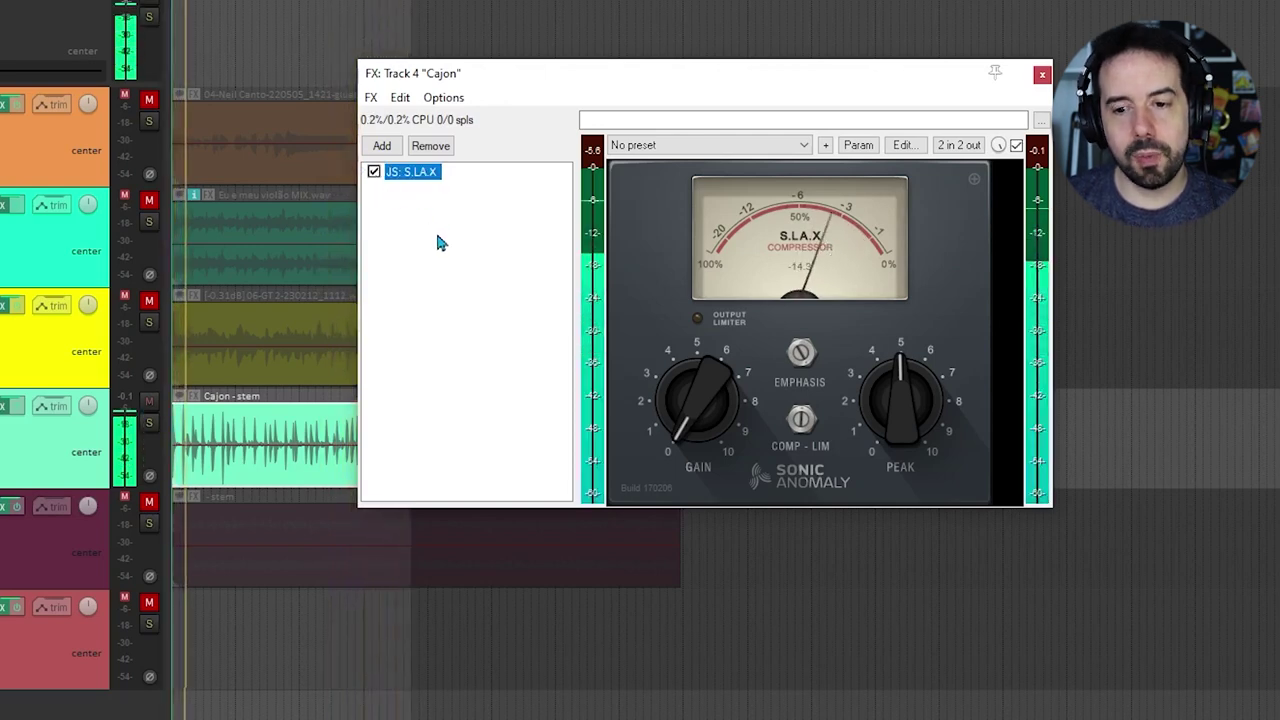
drag(692, 398, 698, 313)
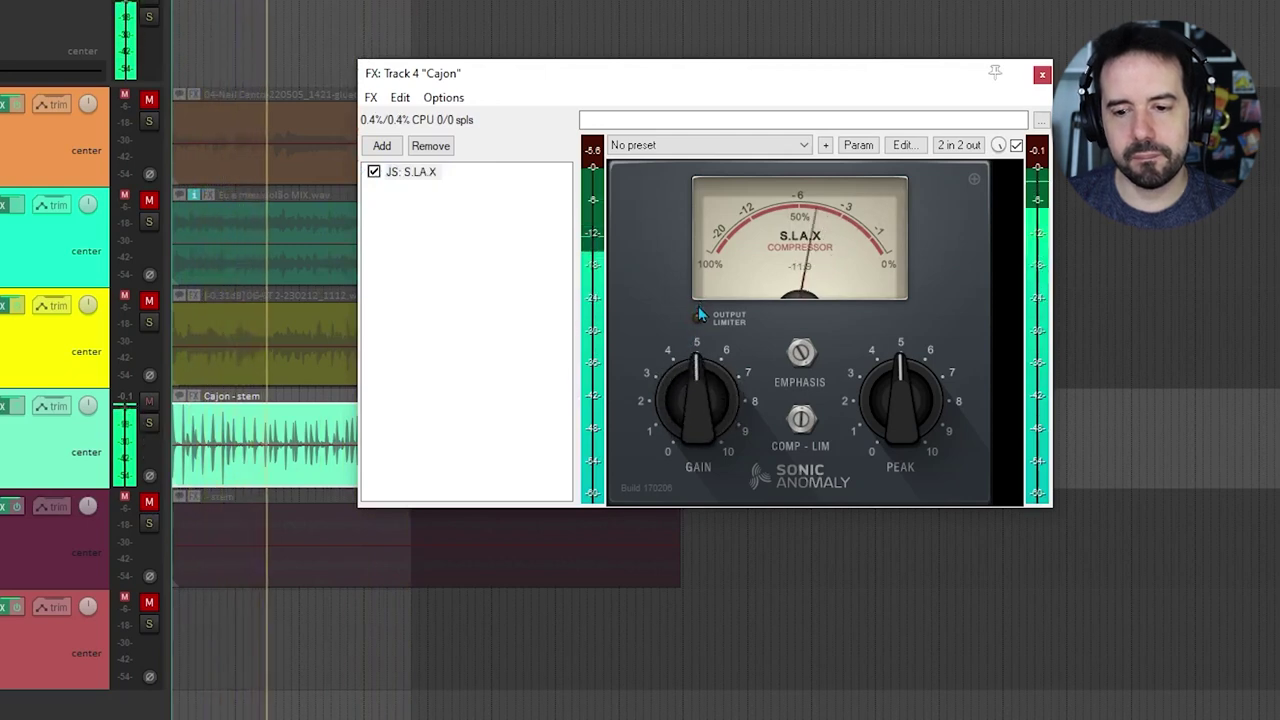
click(377, 180)
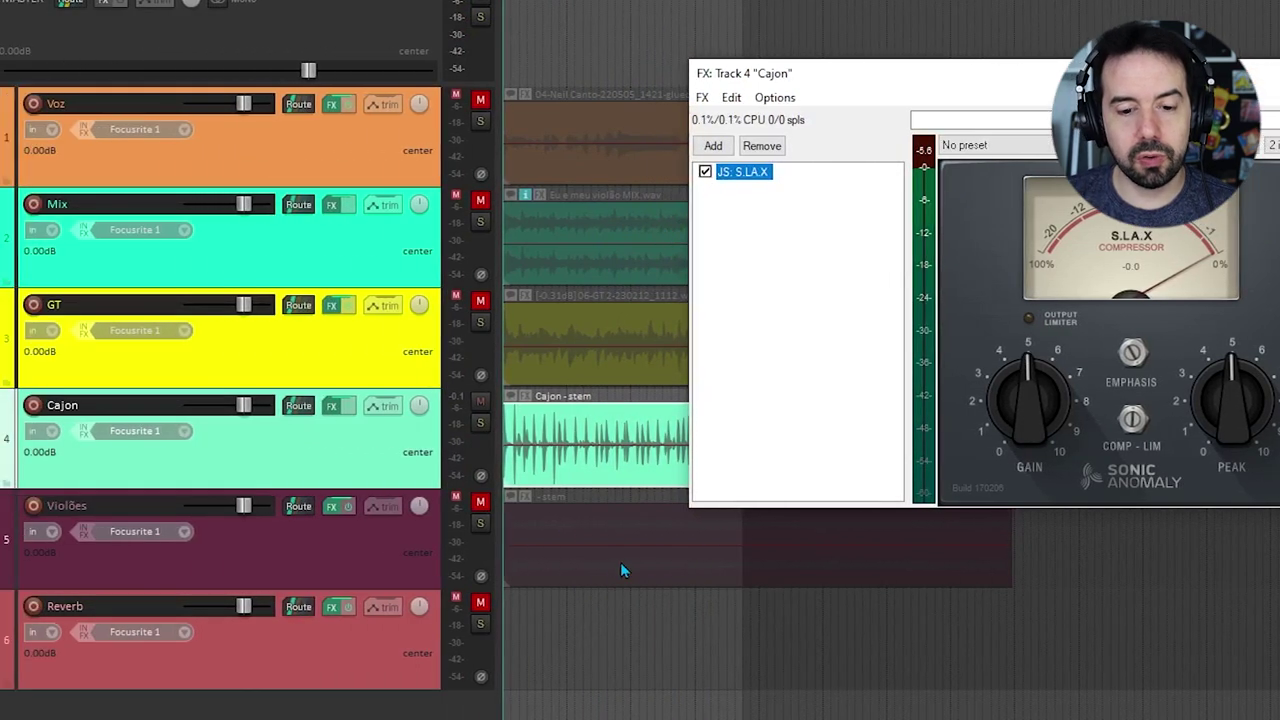
Play only the Violões track unmuted and compare it with S.LA.X on and off, leaving the compressor enabled.
click(620, 567)
click(481, 502)
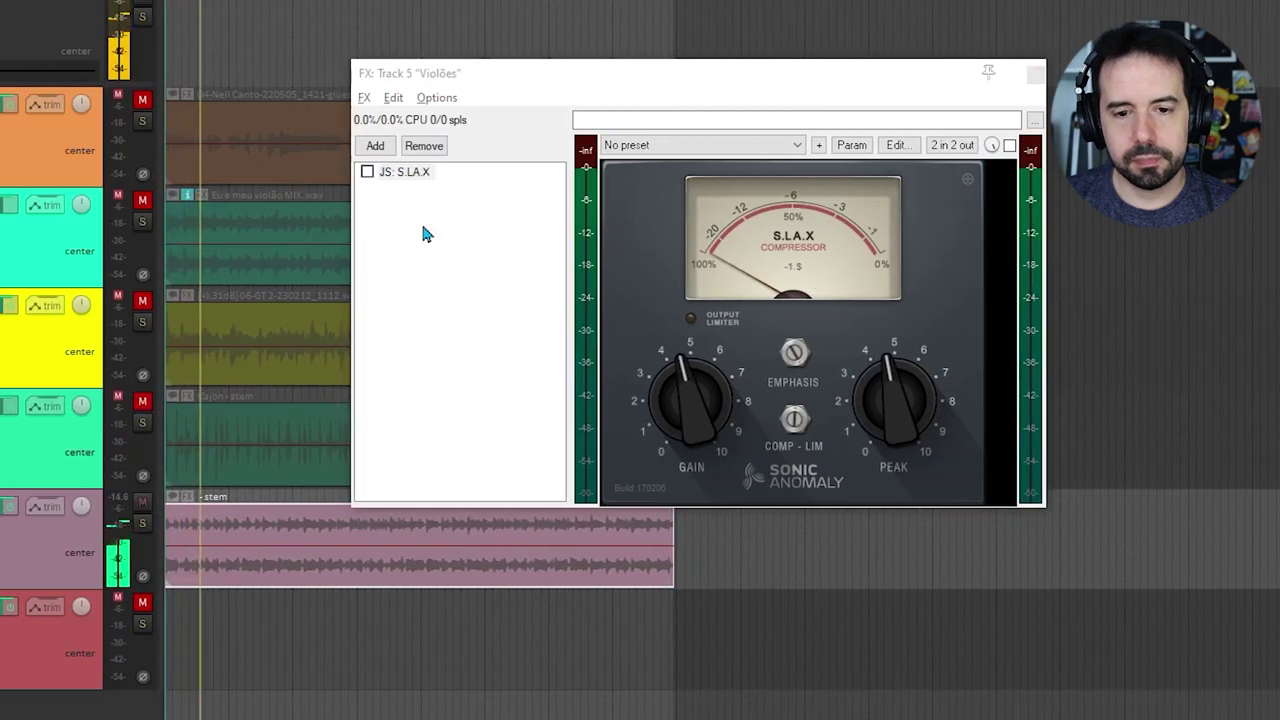
click(367, 172)
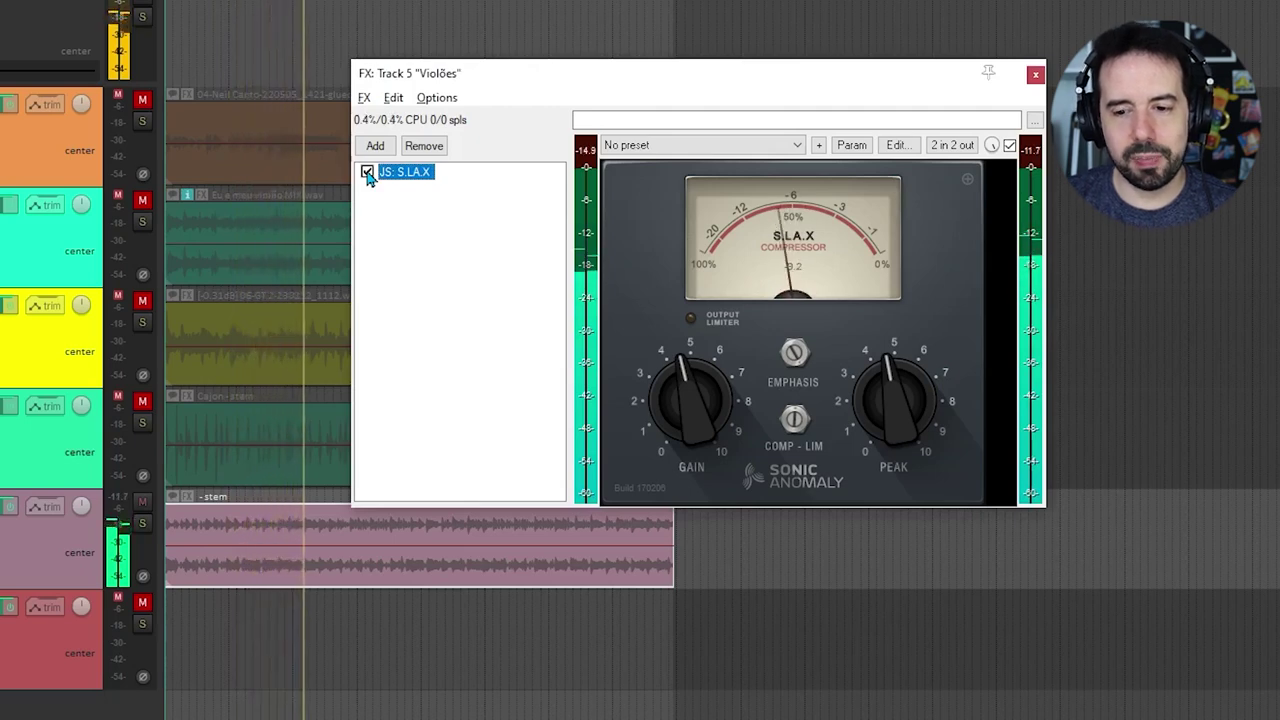
click(367, 172)
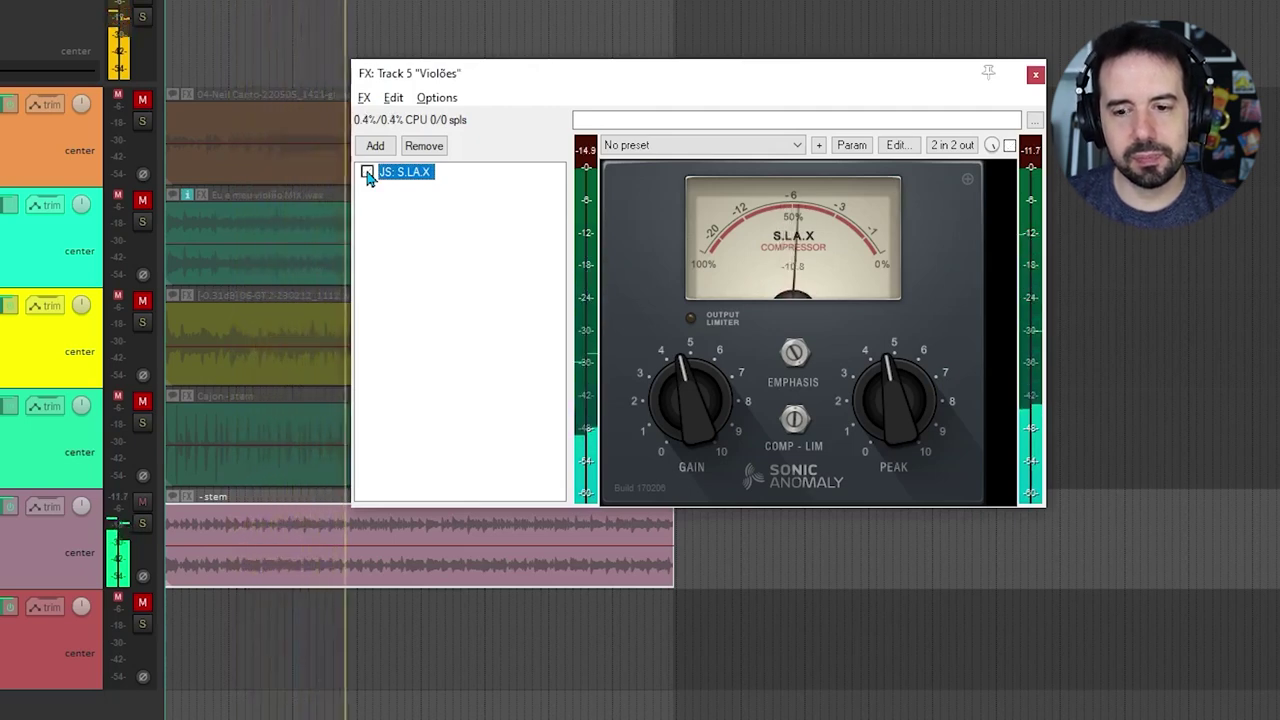
click(367, 172)
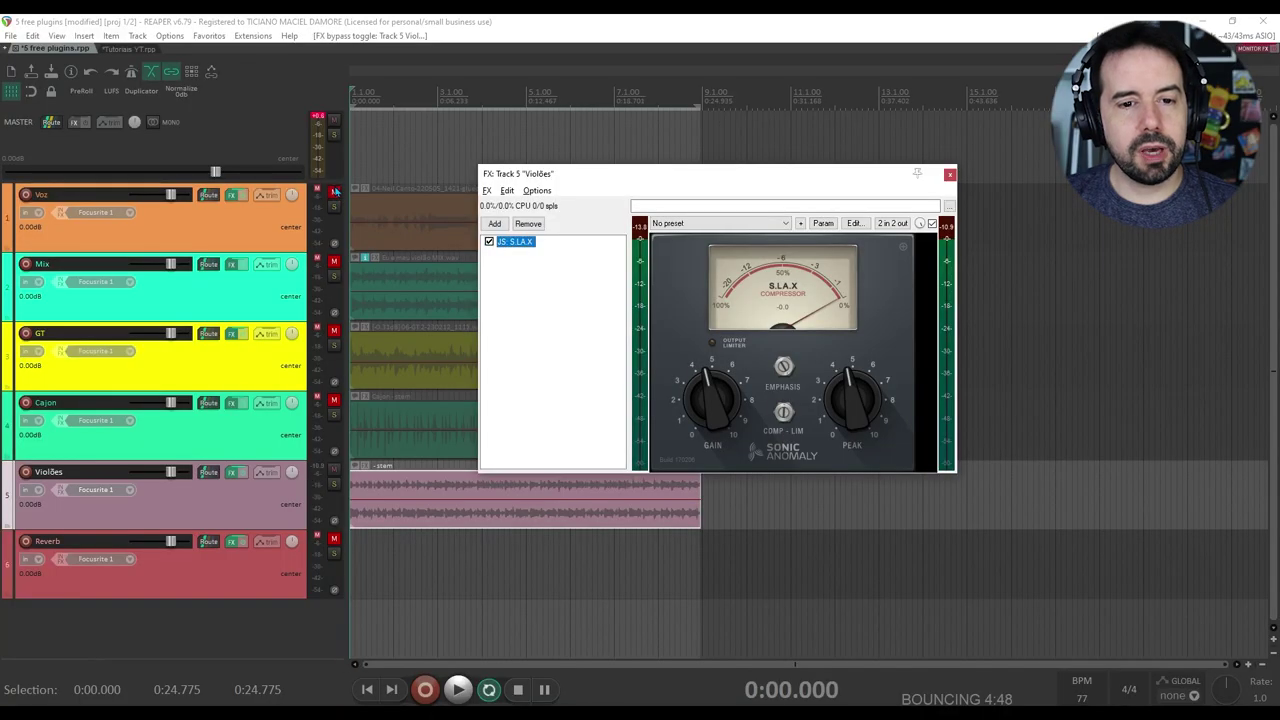
Leave only the Voz track unmuted and reset its Vocal King plugin to factory default.
alt+click(335, 191)
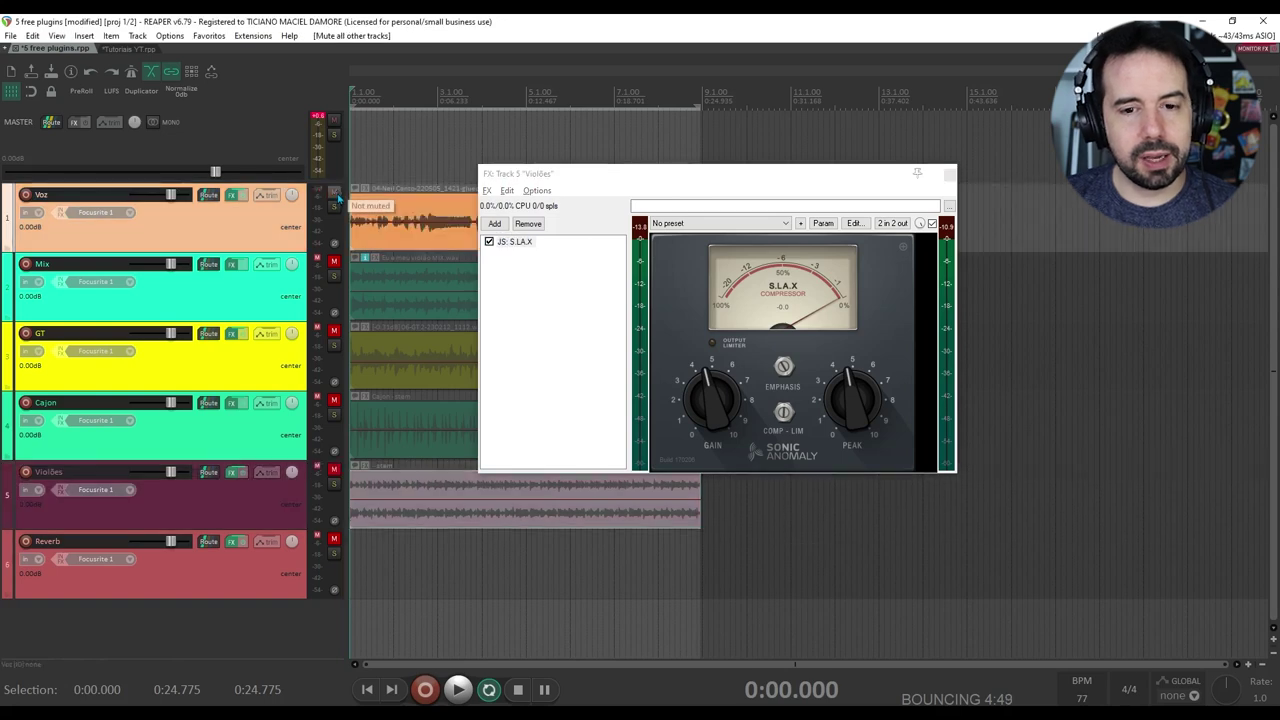
click(949, 176)
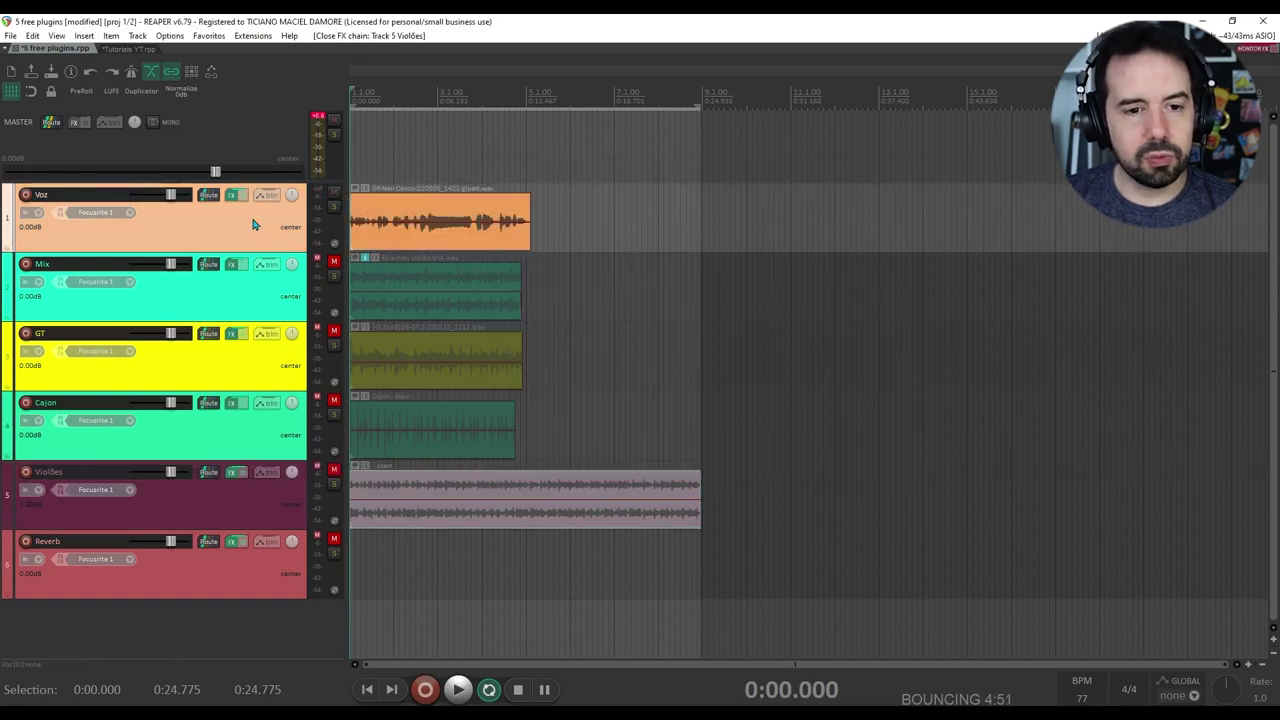
click(232, 196)
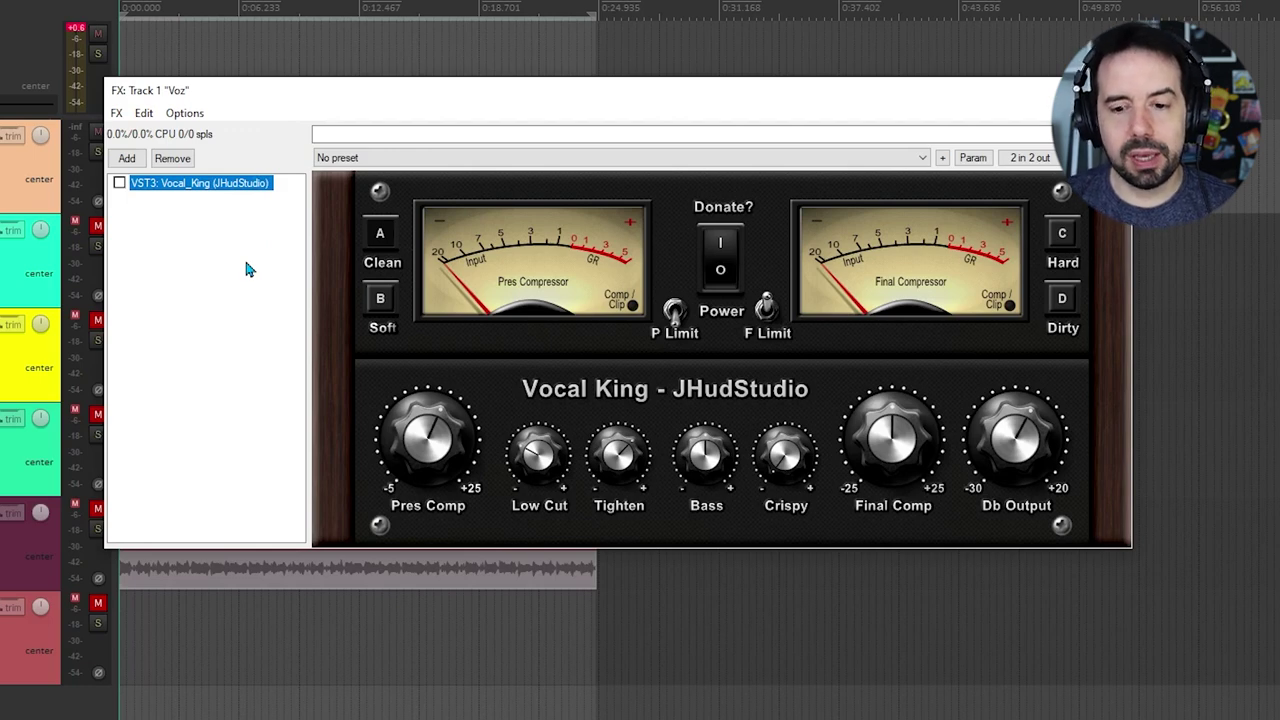
click(462, 159)
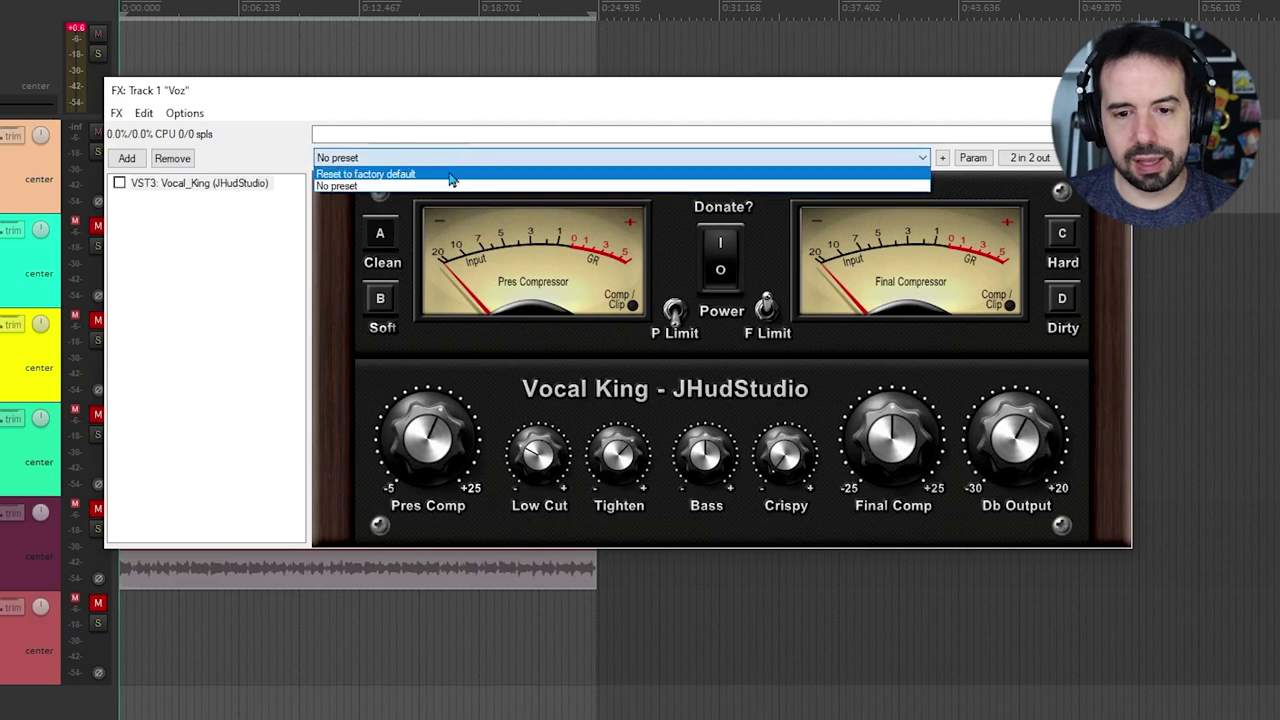
click(450, 175)
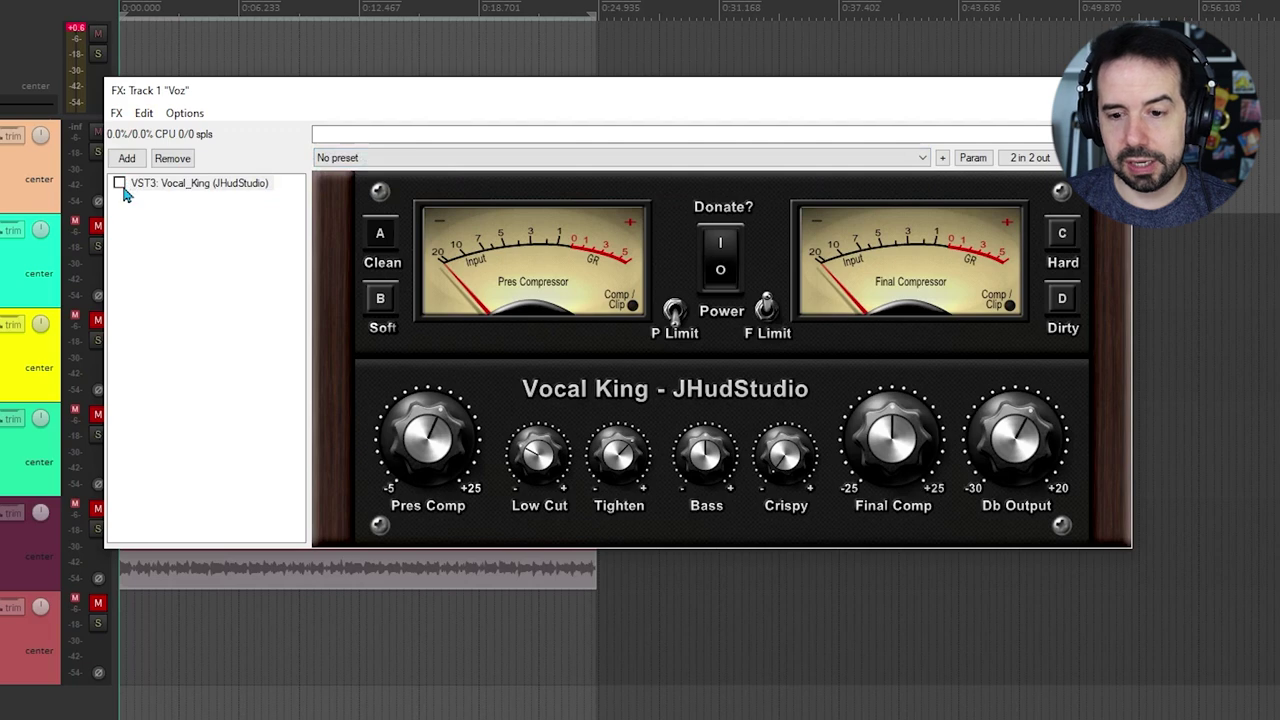
Play the Voz track and enable Vocal King during playback to hear its effect on the vocal.
key(space)
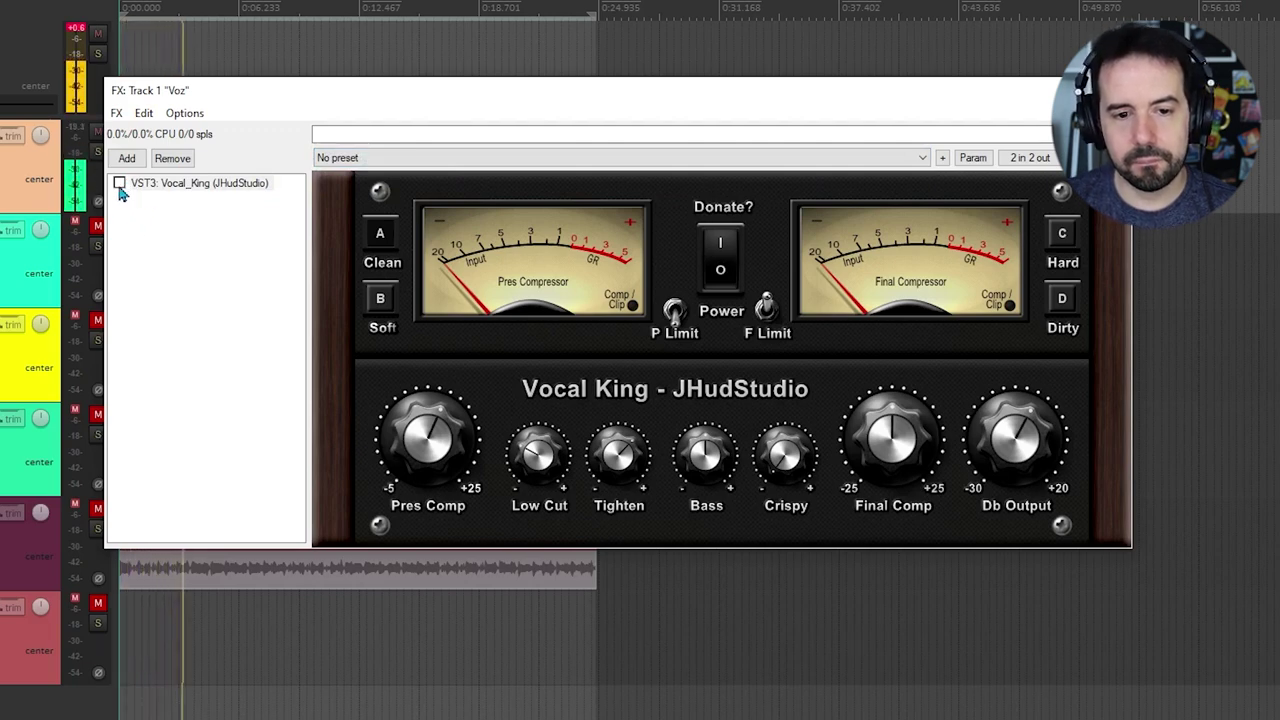
click(119, 185)
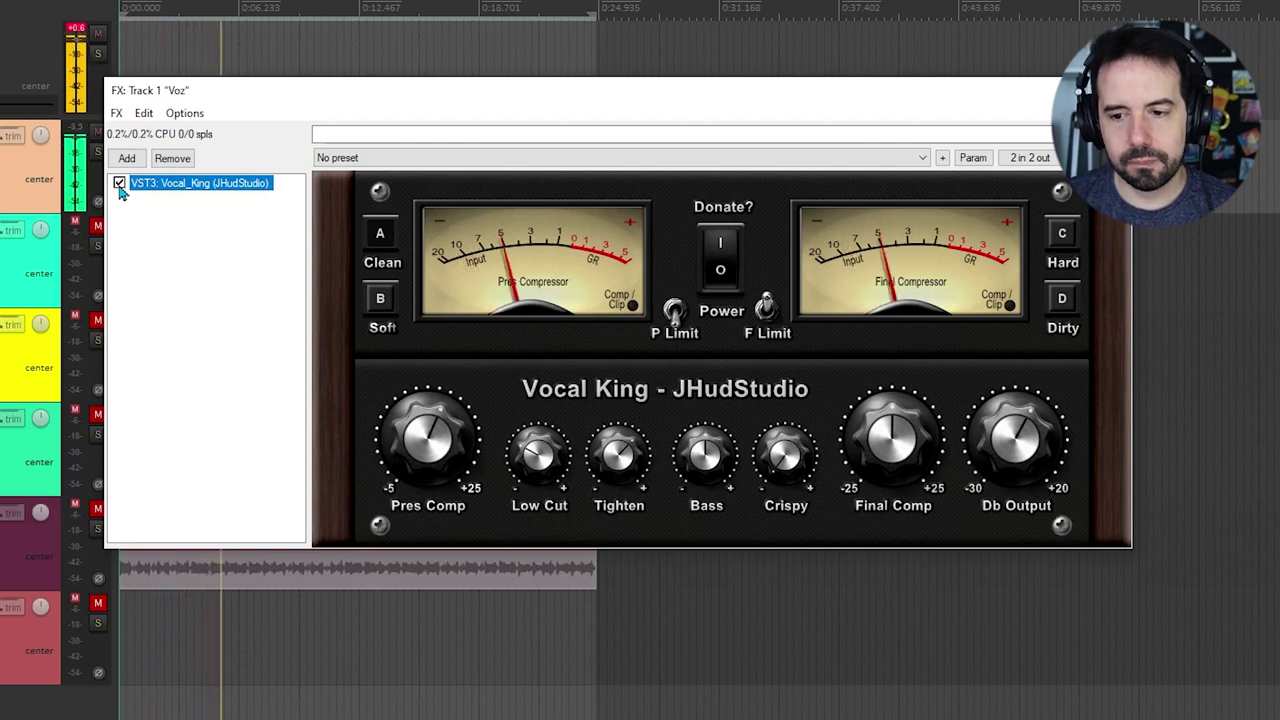
key(space)
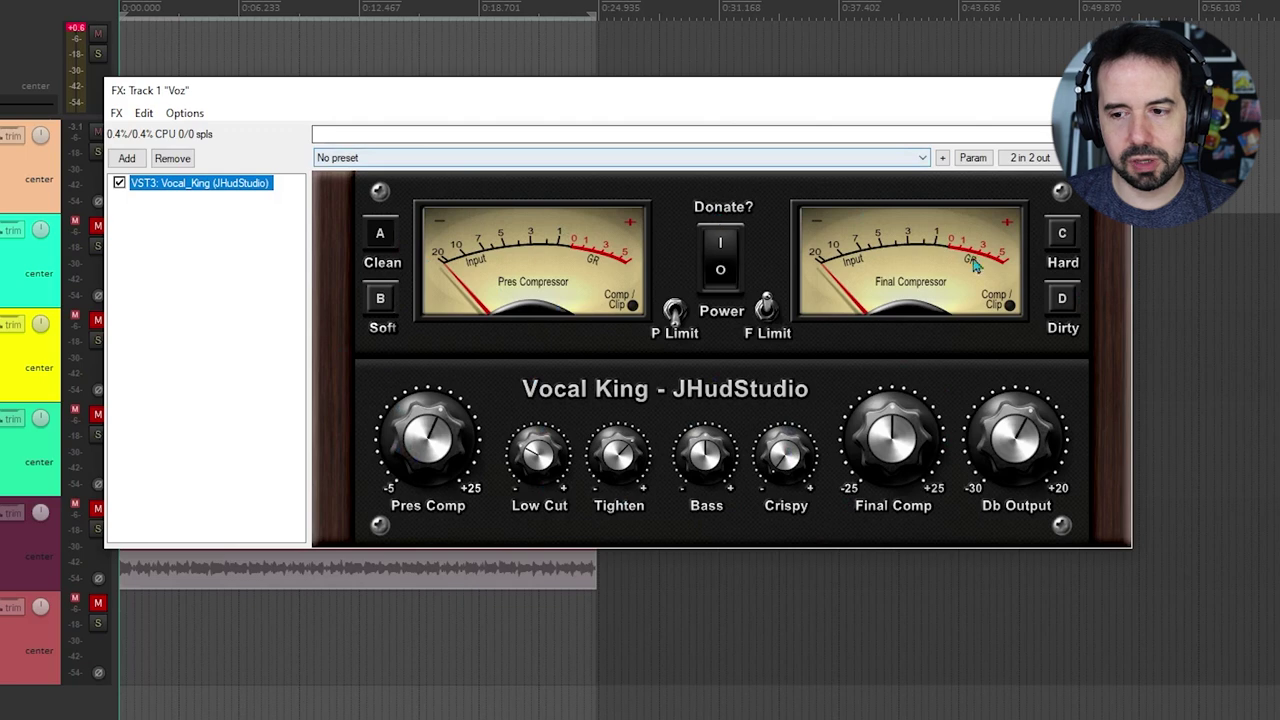
Try Vocal King's Hard mode, raise Pres Comp and lower Db Output slightly, and fine-tune Final Comp during playback.
click(1065, 234)
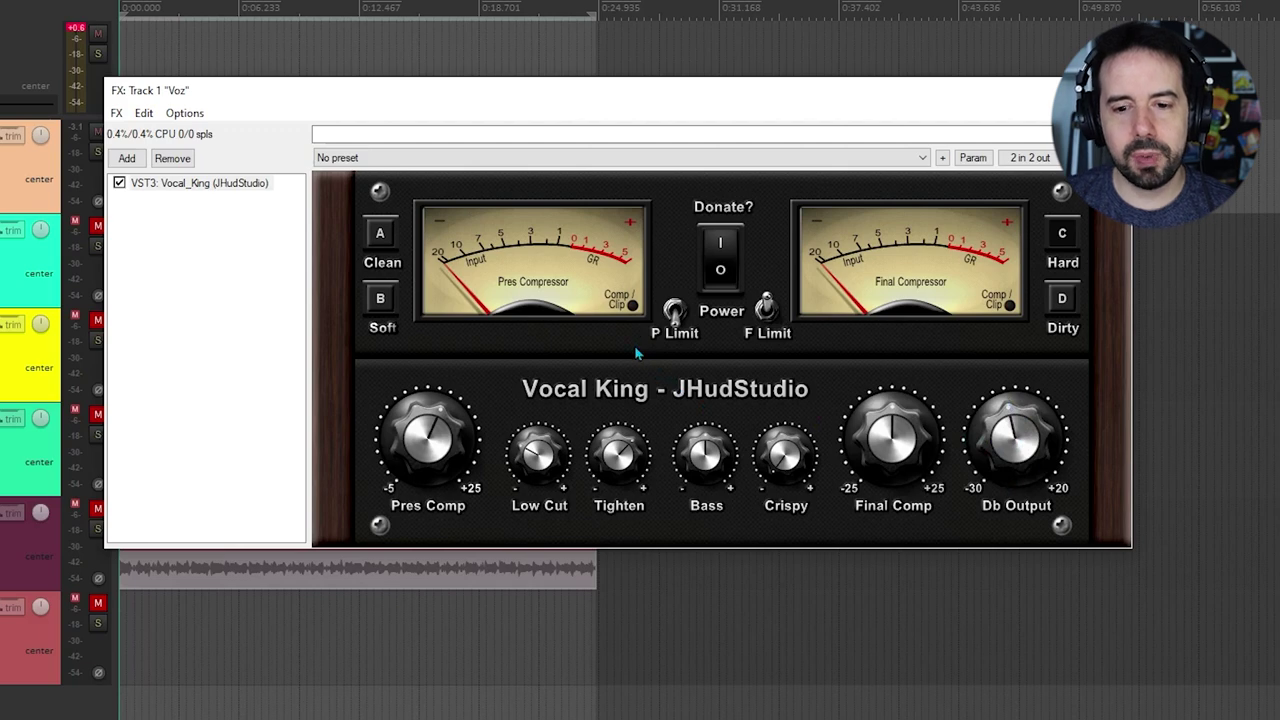
key(space)
drag(422, 442, 446, 393)
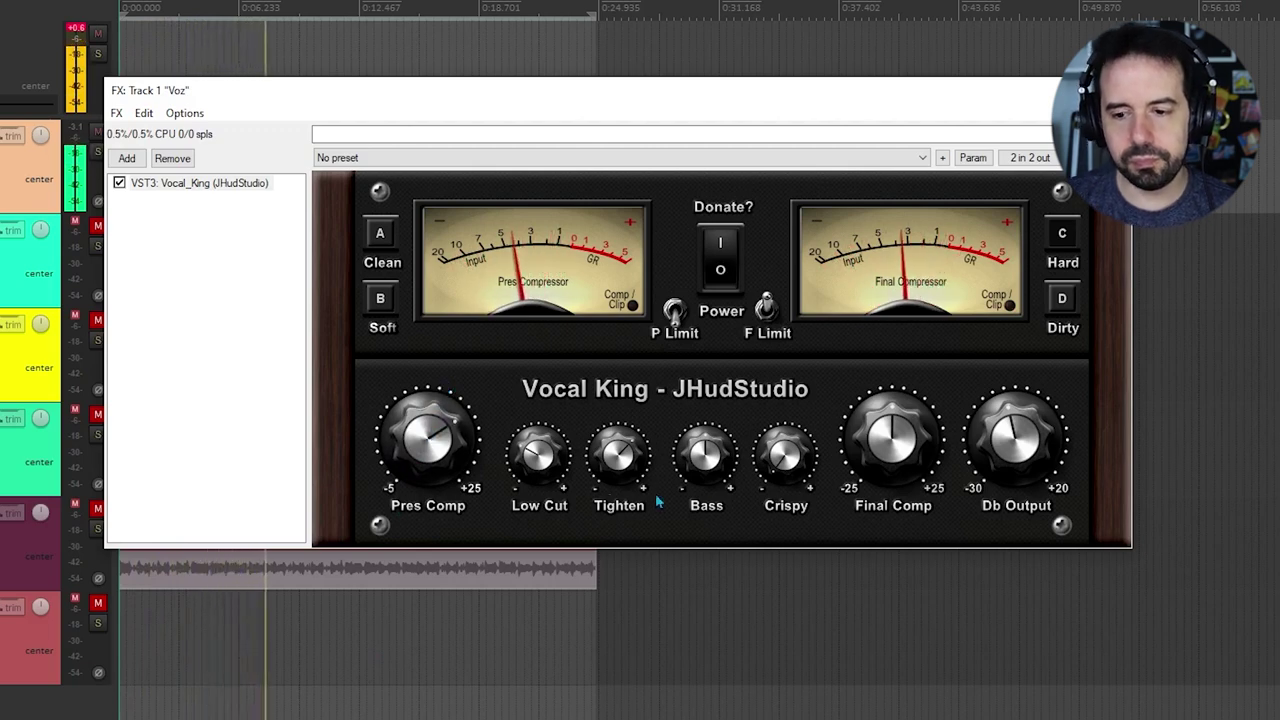
drag(890, 430, 895, 404)
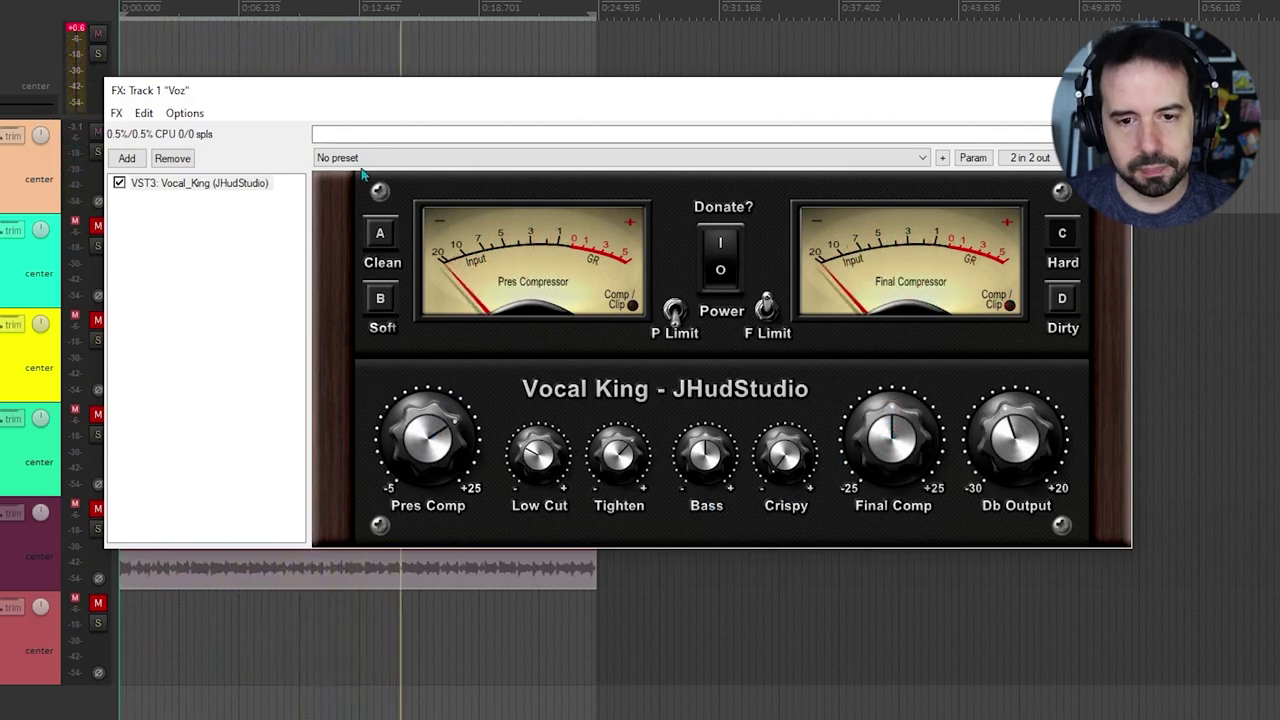
Shorten the loop selection to about the first 12.4 seconds and compare the vocal with Vocal King bypassed and enabled.
drag(366, 92, 329, 225)
drag(420, 225, 494, 135)
click(158, 228)
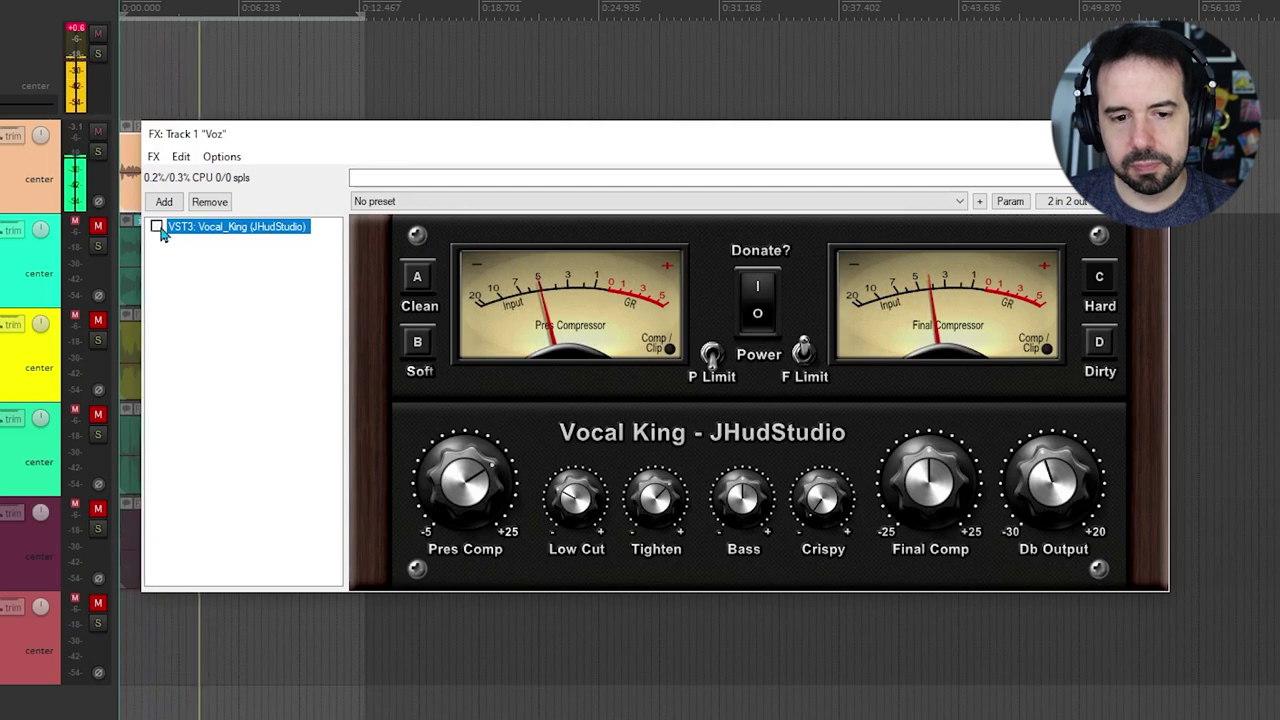
click(157, 228)
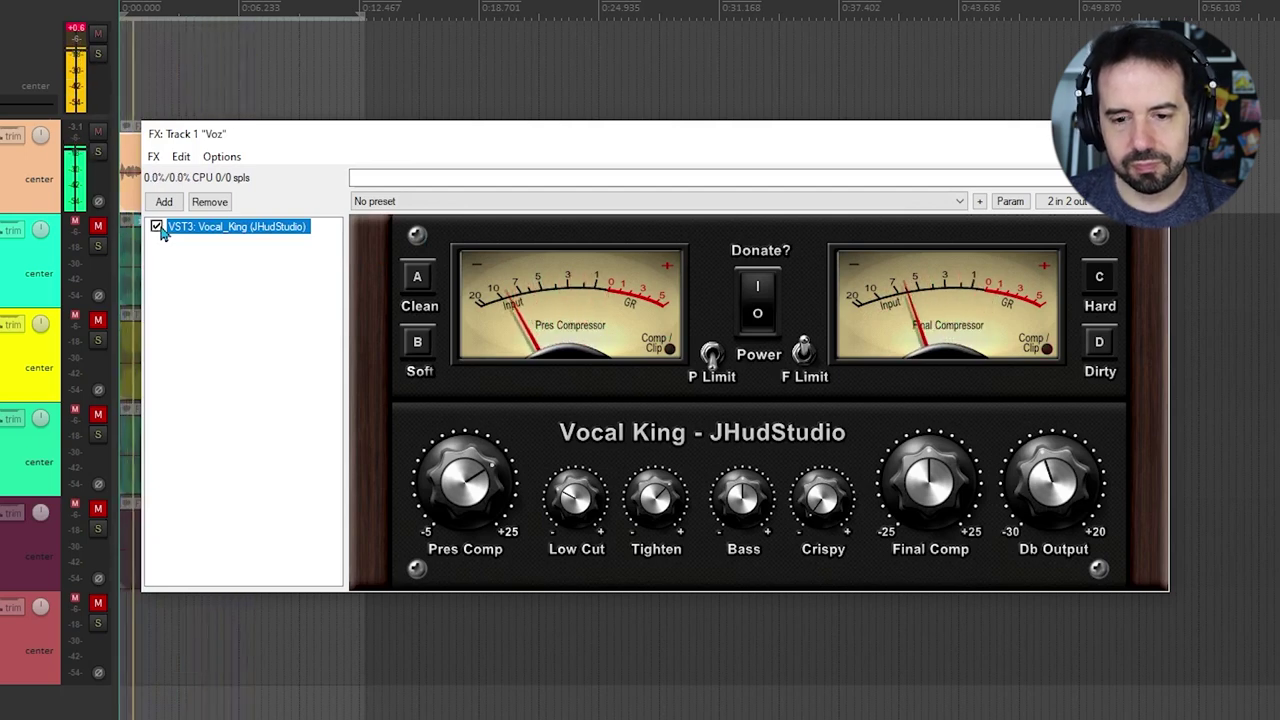
click(157, 228)
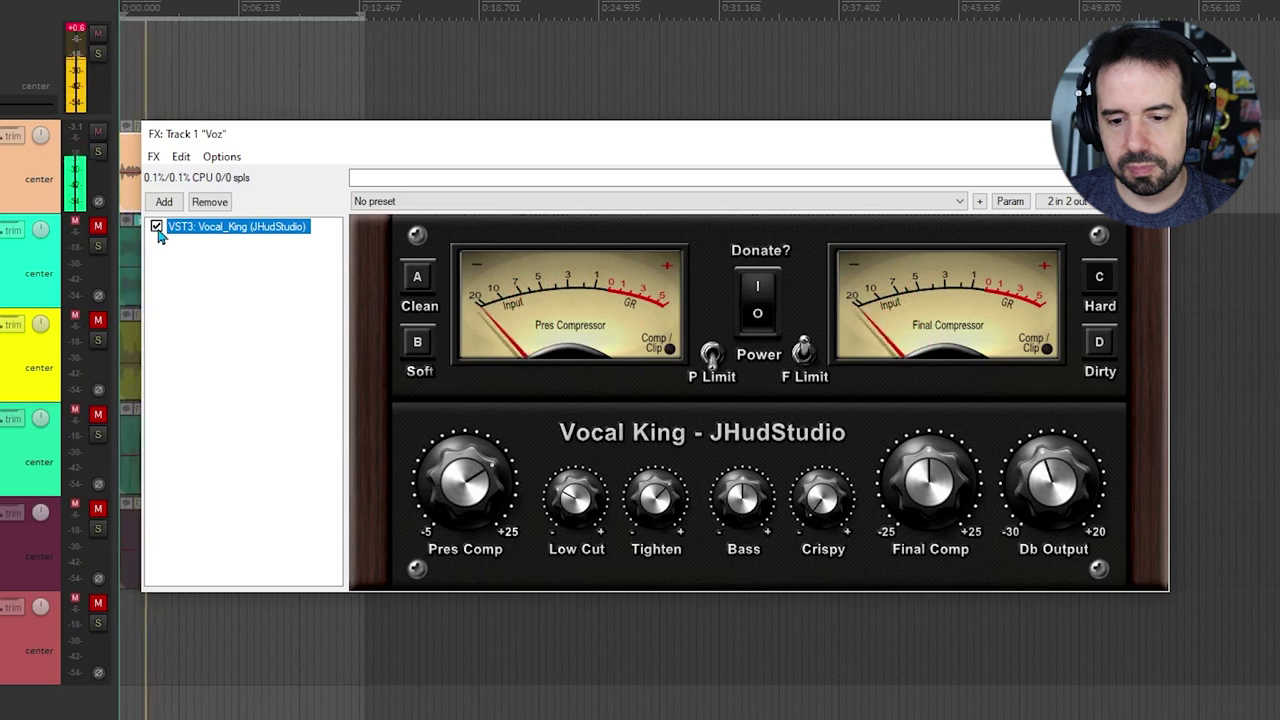
Raise Vocal King's Pres Comp on the Voz track and play the vocal again.
key(space)
drag(454, 472, 450, 419)
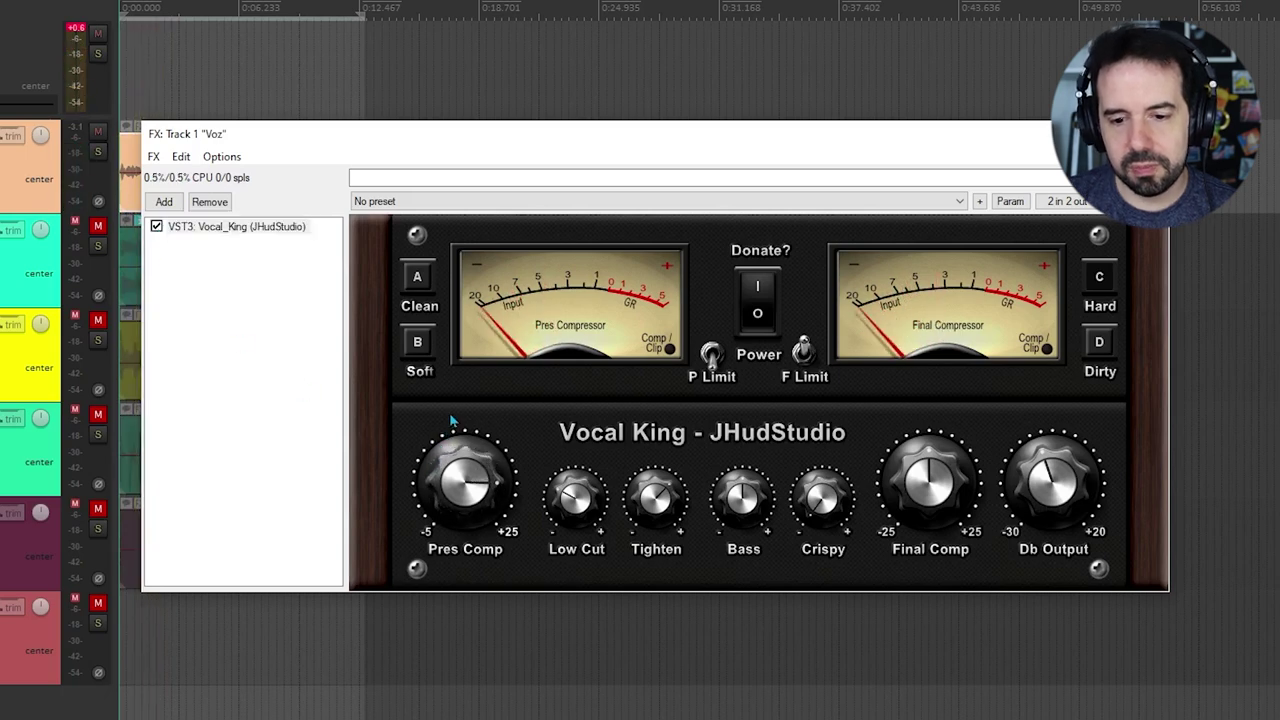
key(space)
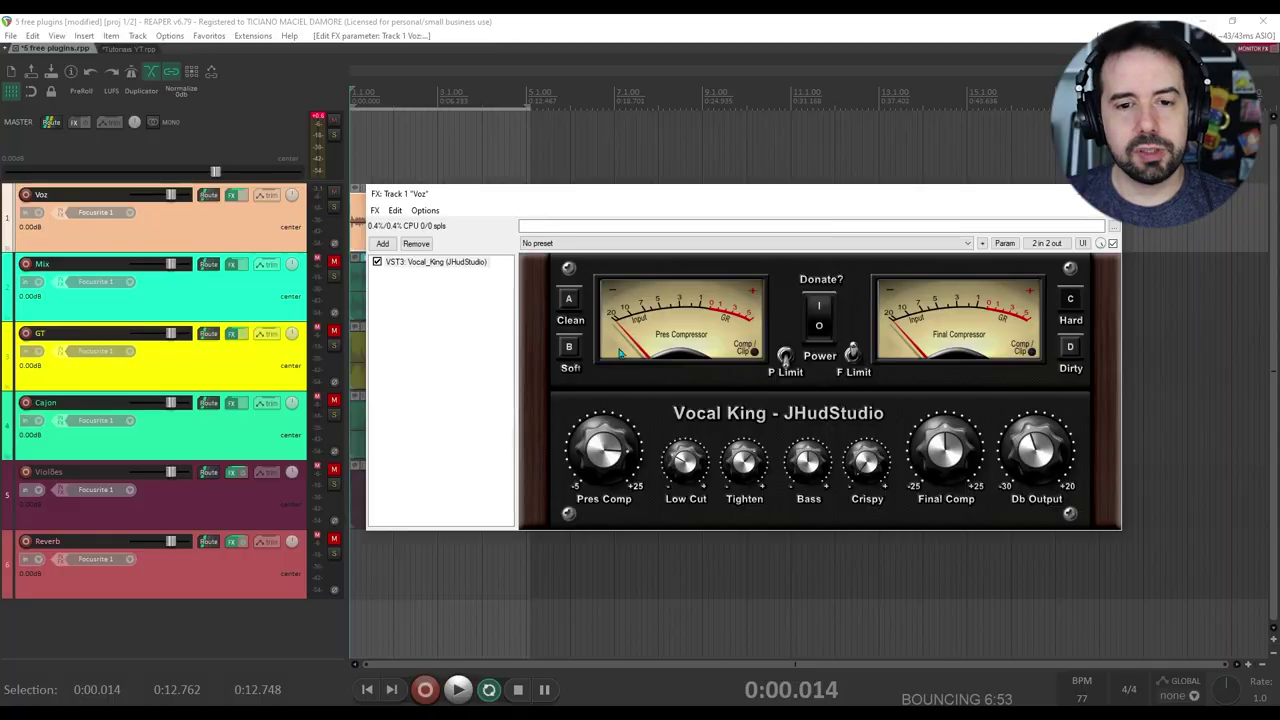
Open OrilRiver on the Reverb track, reset it to factory default, and lower its Dry level to -oo.
drag(720, 194, 805, 152)
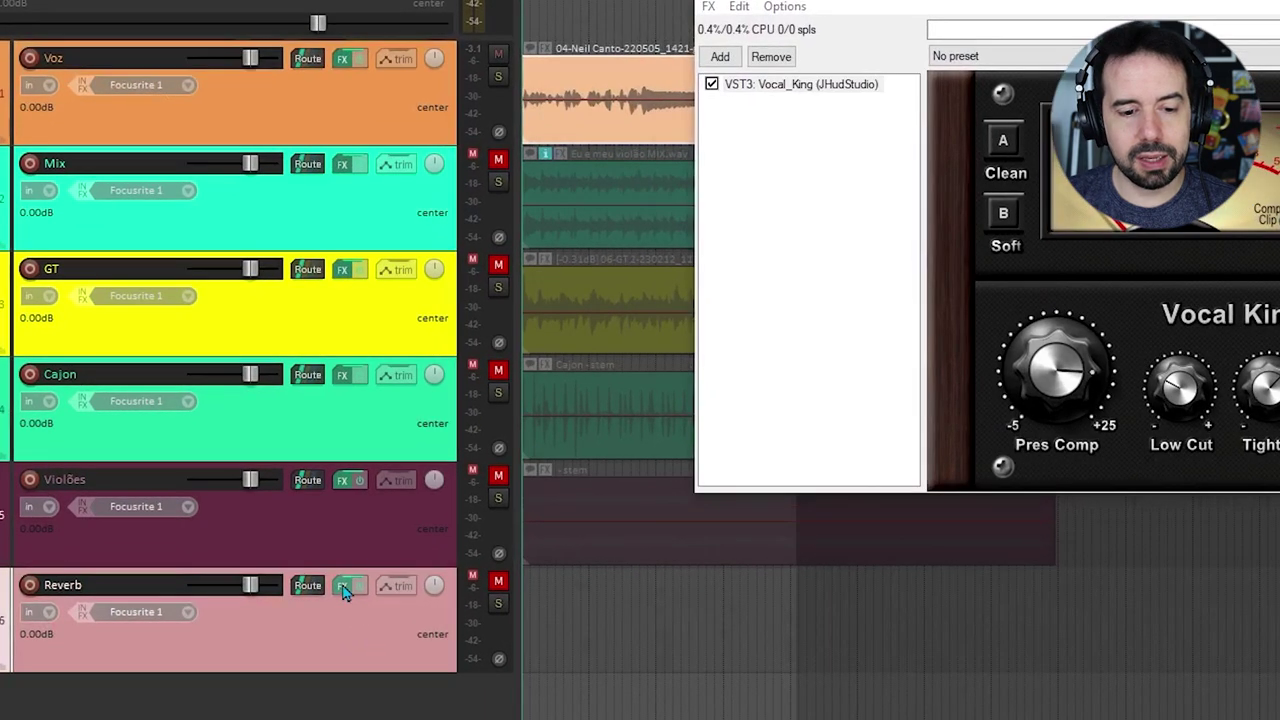
click(343, 586)
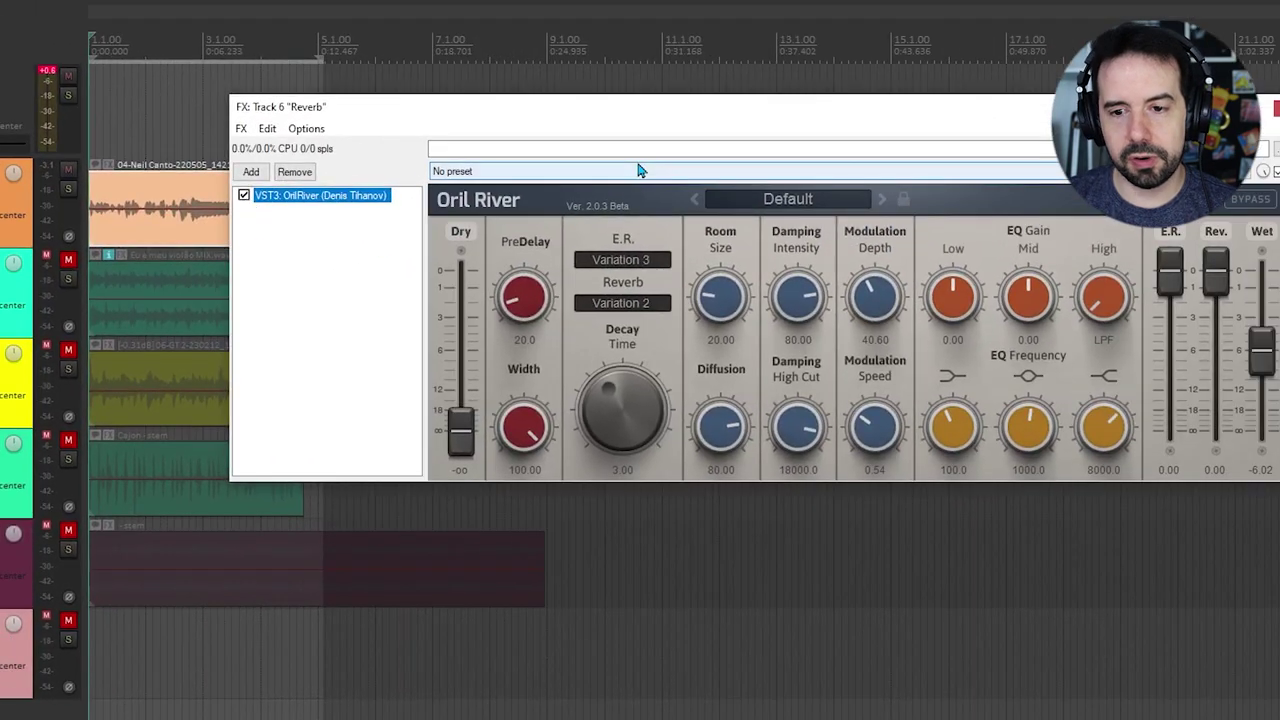
click(640, 171)
click(628, 186)
drag(629, 120, 491, 94)
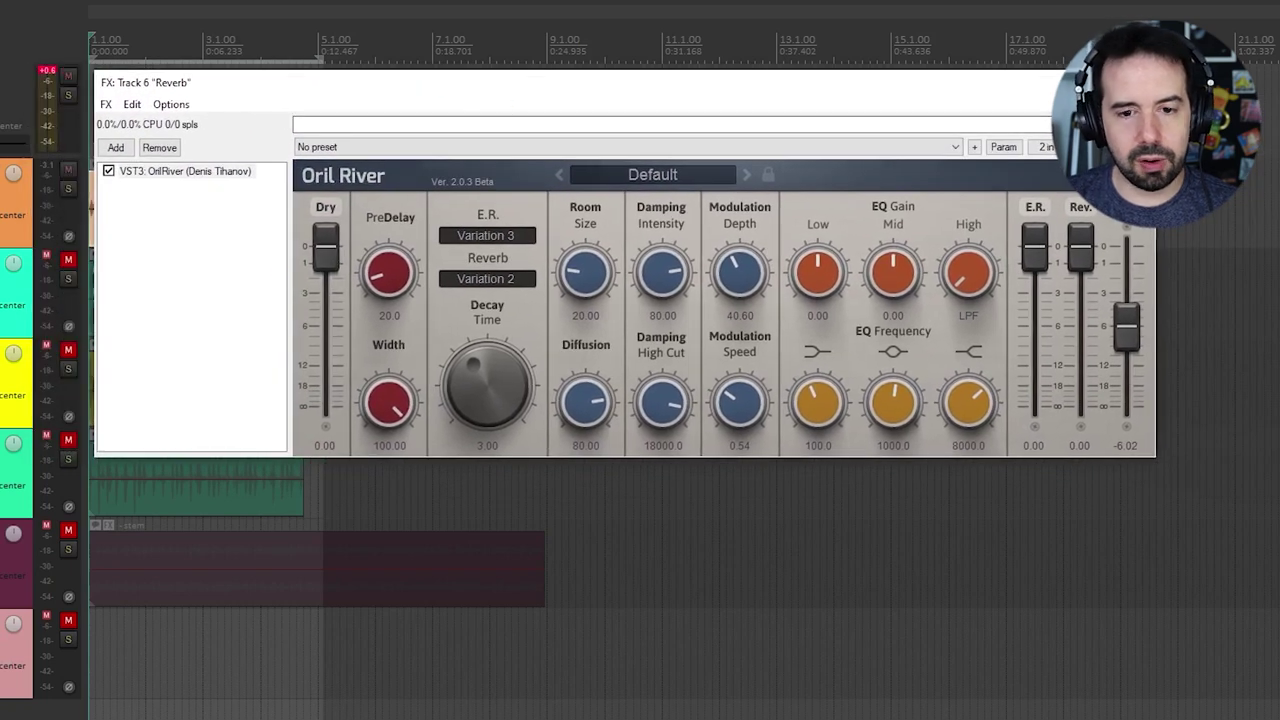
drag(327, 318, 328, 421)
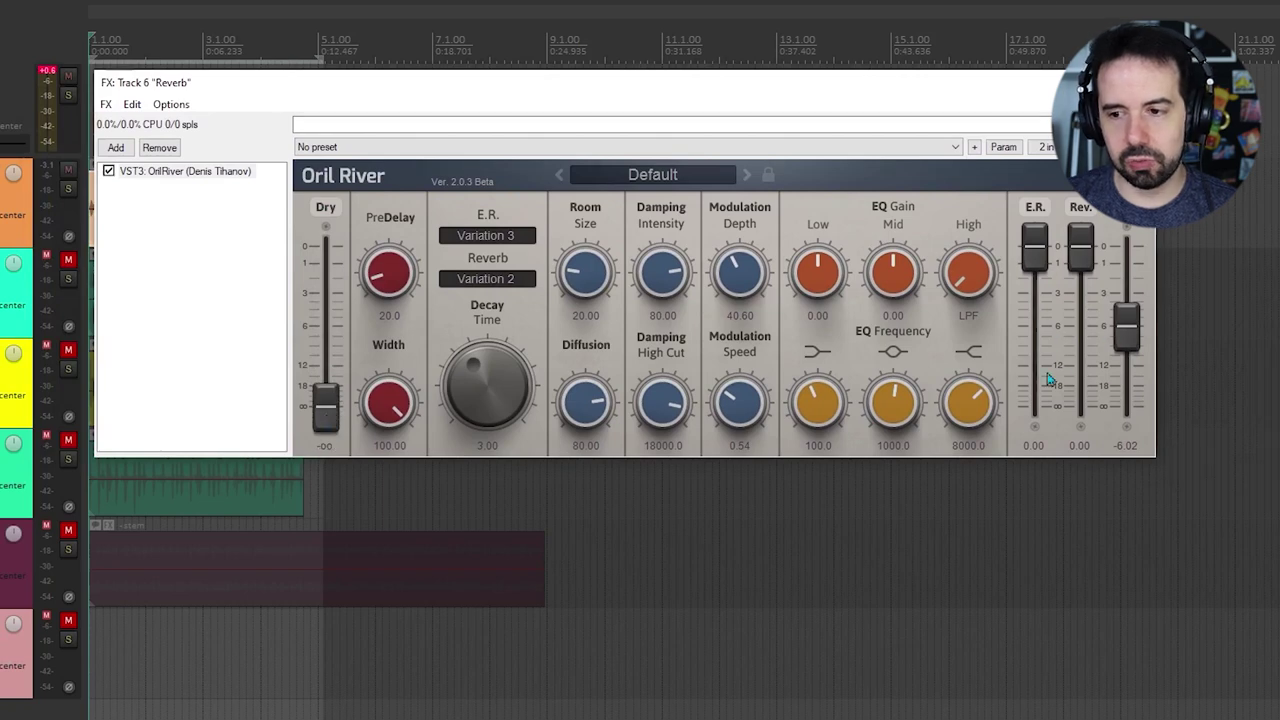
Create a send from the Voz track to the Reverb track and adjust its send volume.
drag(597, 78, 630, 88)
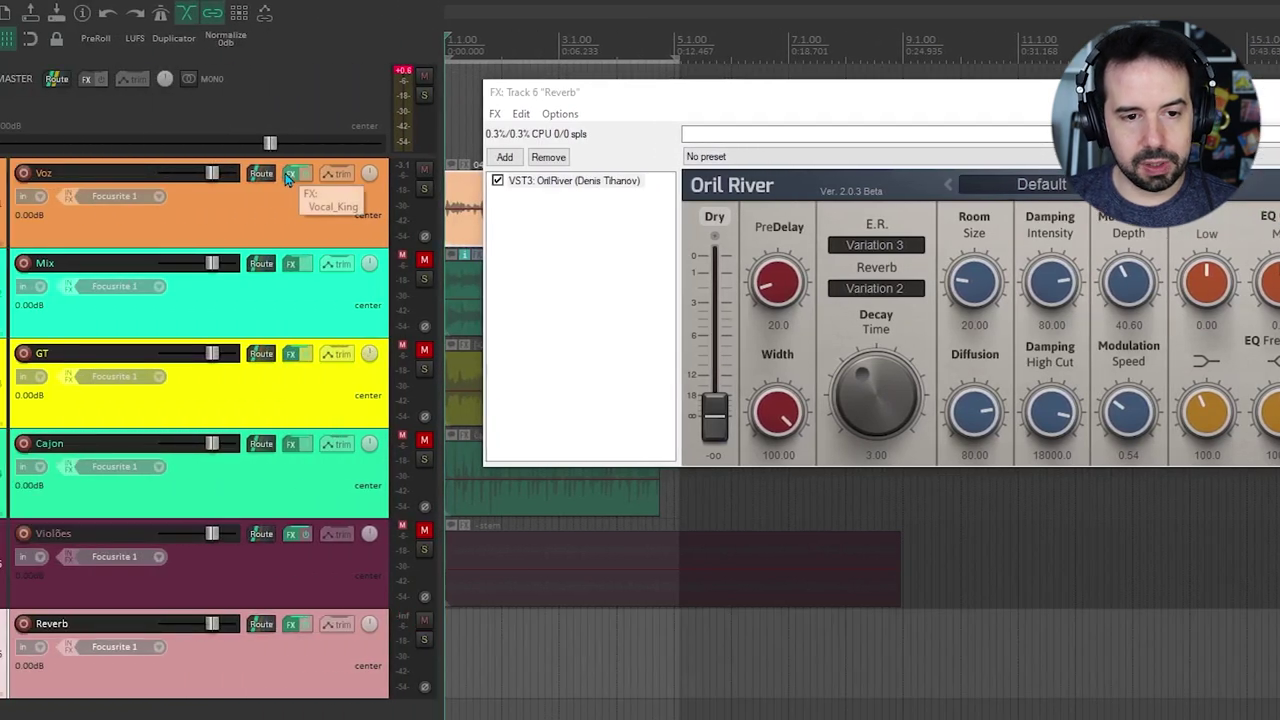
drag(263, 176, 331, 270)
drag(316, 629, 299, 661)
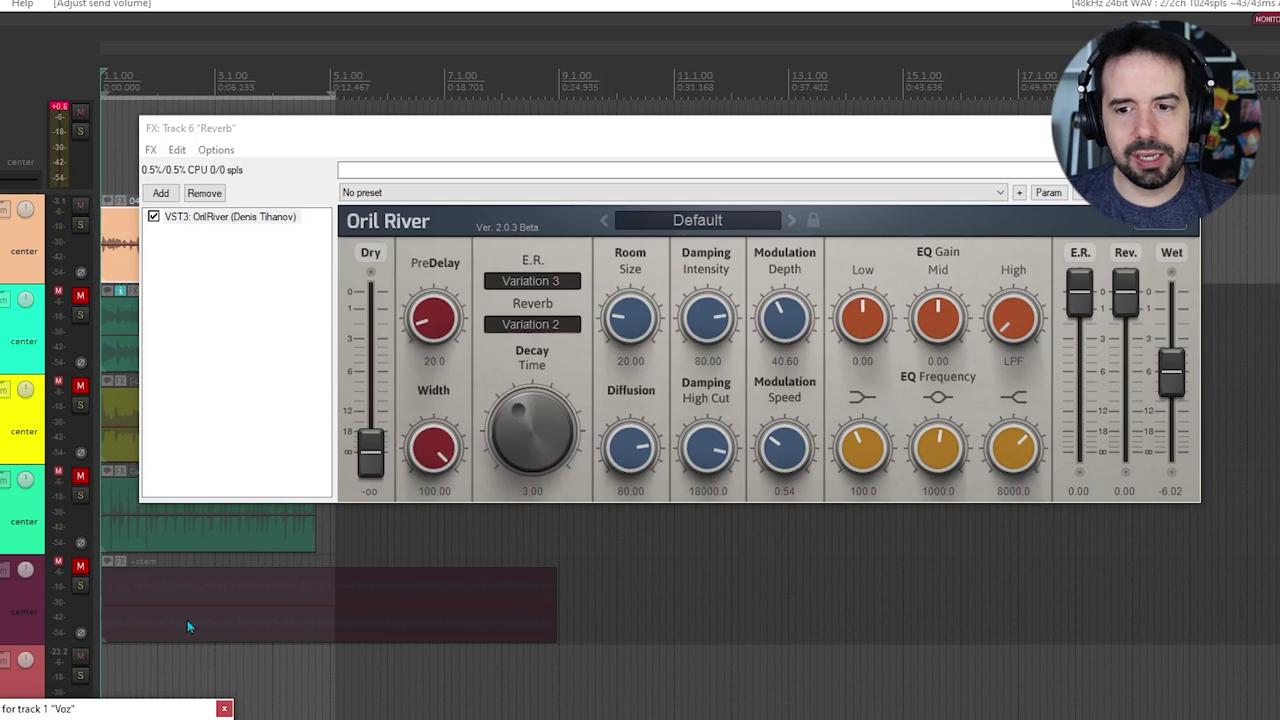
Load OrilRiver's Plate preset with the Dry level at -oo and play the vocal through the reverb.
click(698, 220)
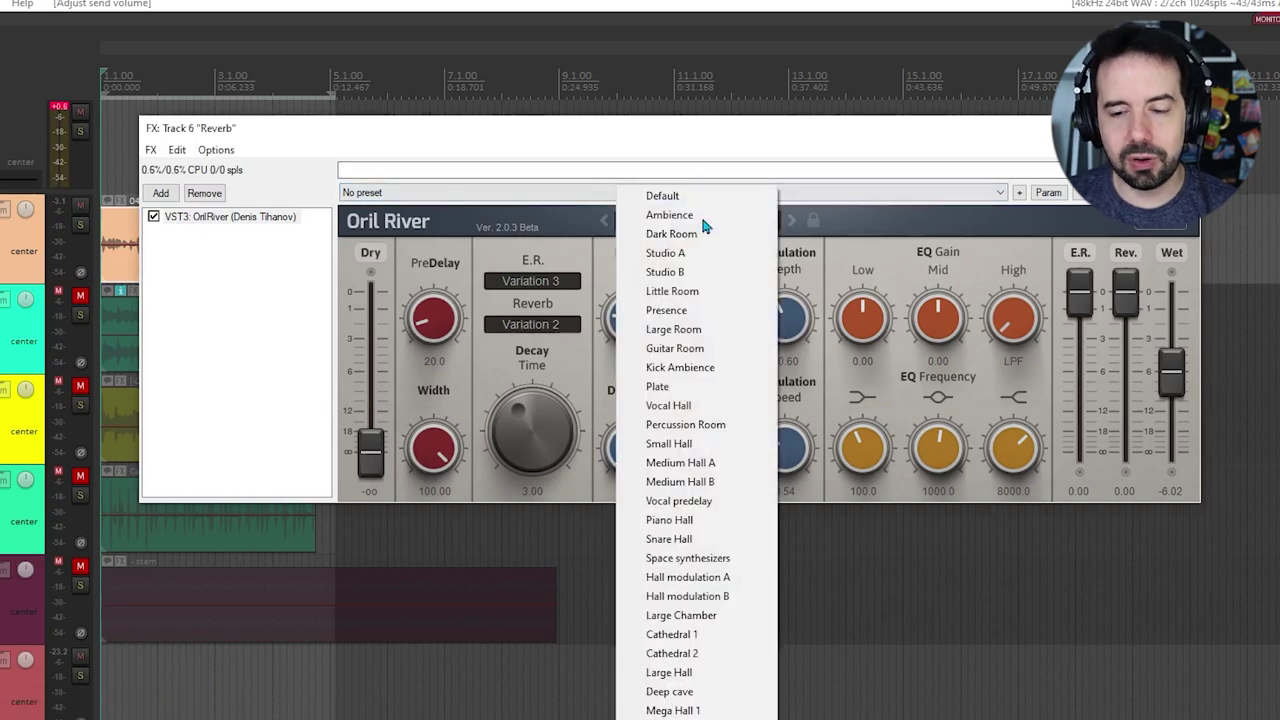
click(668, 386)
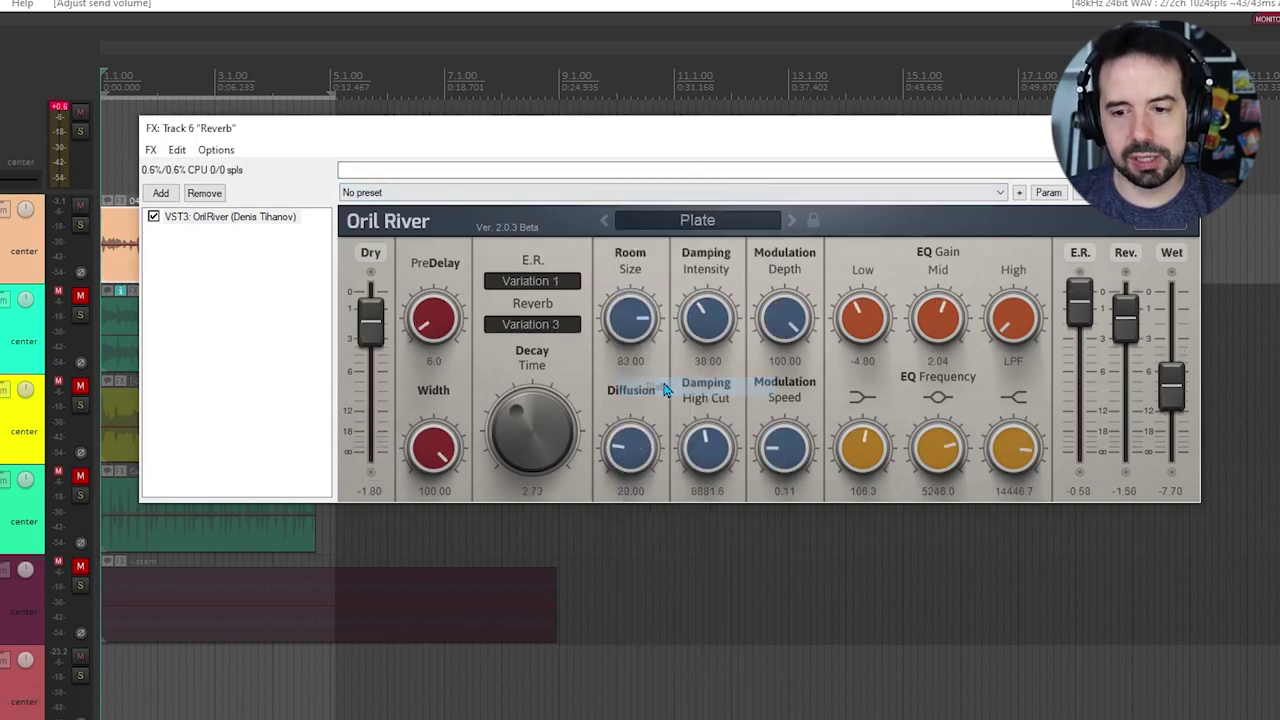
drag(368, 318, 350, 495)
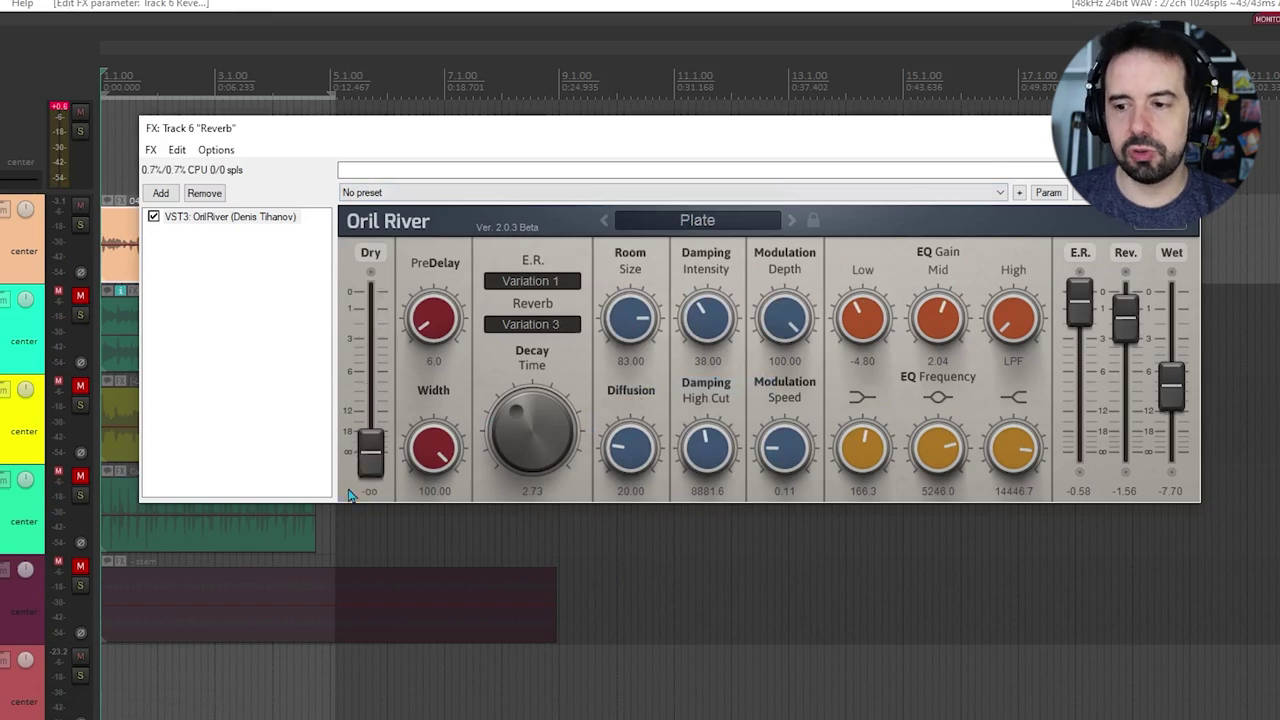
key(space)
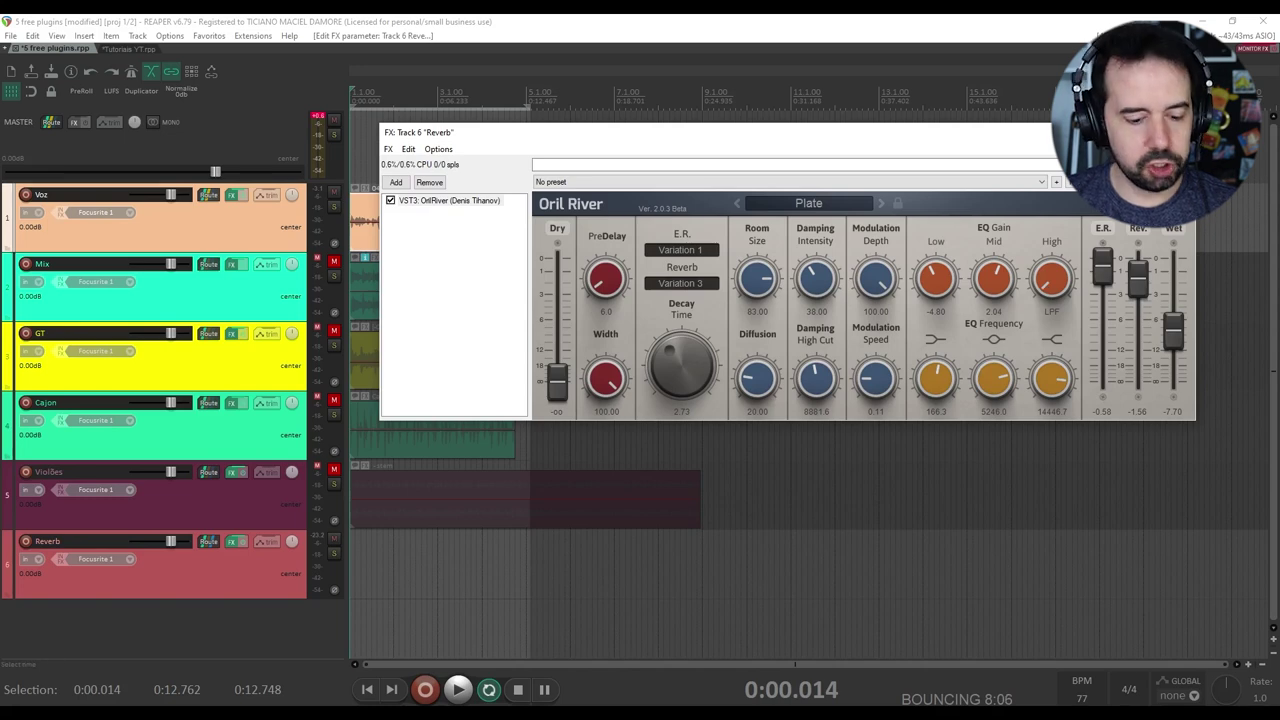
Leave only the Mix track unmuted and fit the loop selection to its audio item.
click(1180, 132)
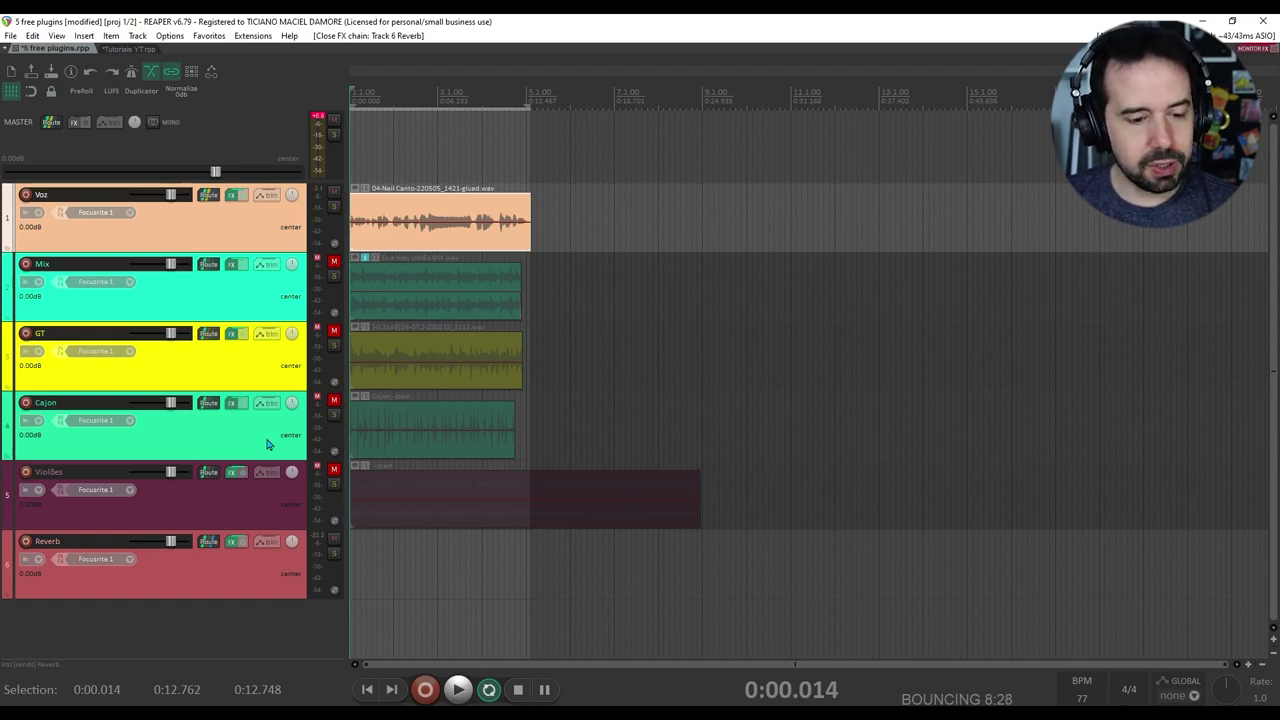
click(335, 262)
click(397, 308)
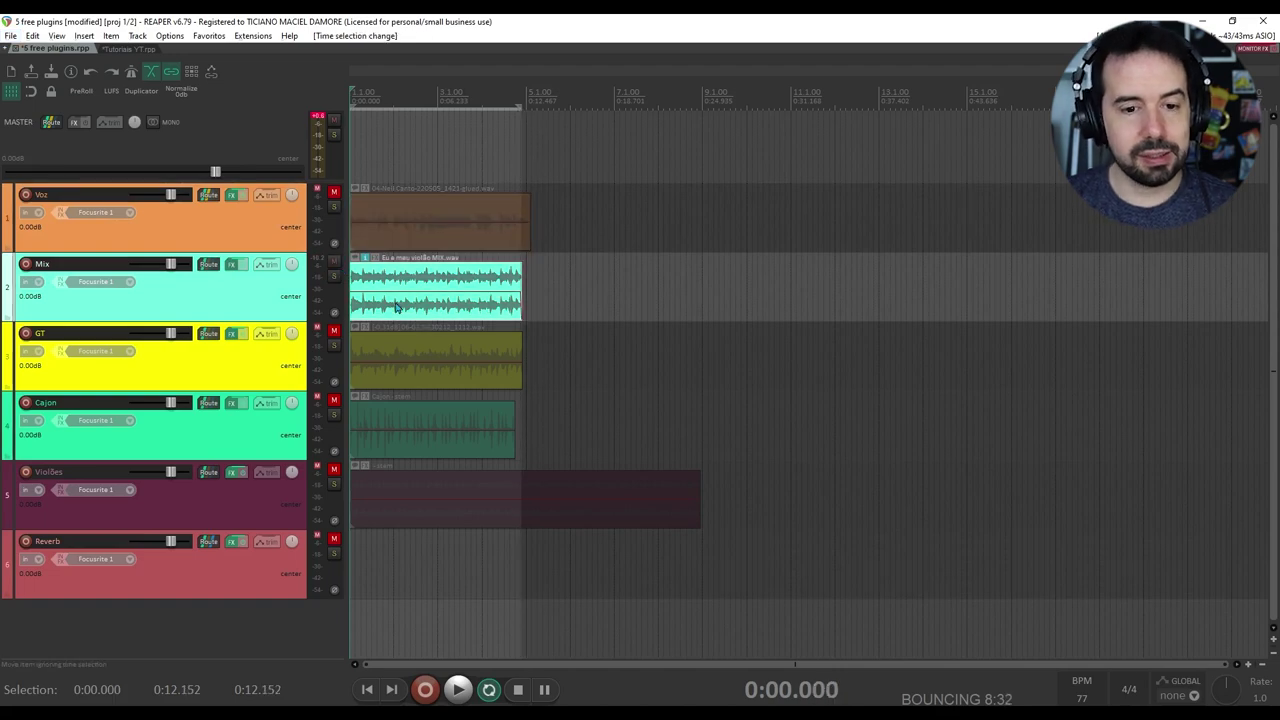
Open TesslaSEmkII on the Mix track and enable it during playback of the loop.
click(231, 265)
drag(228, 130, 323, 127)
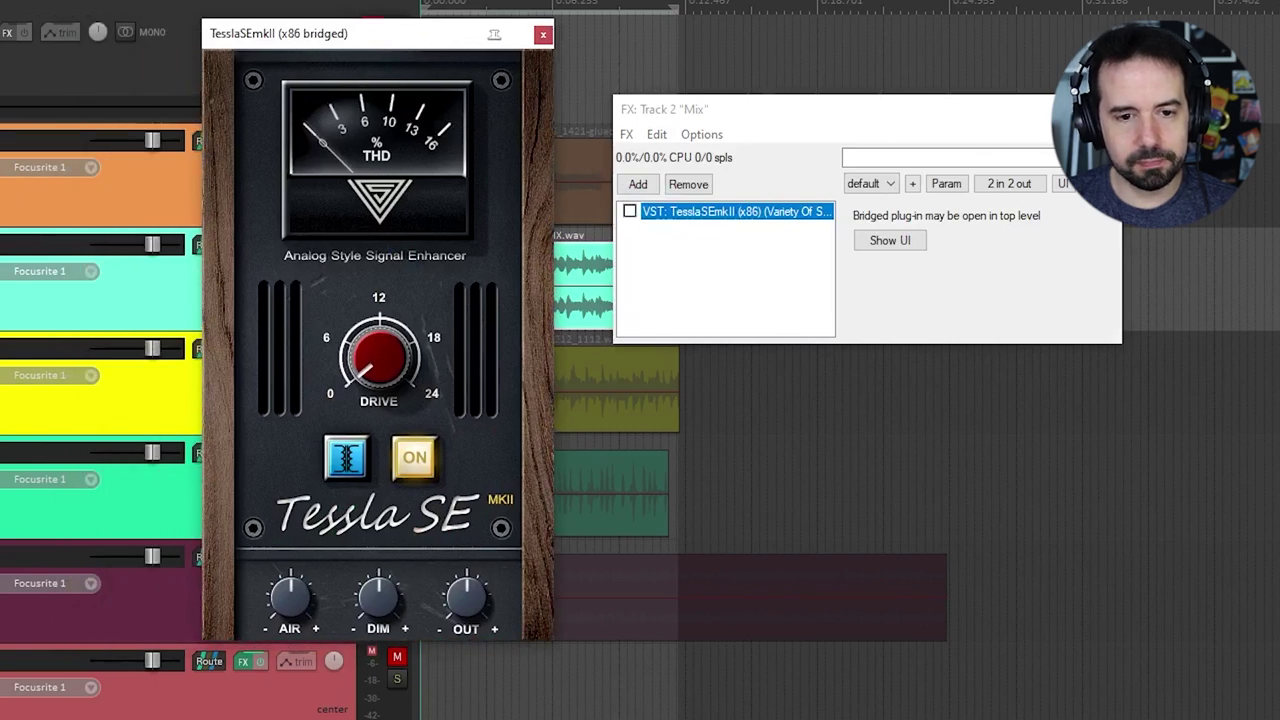
key(space)
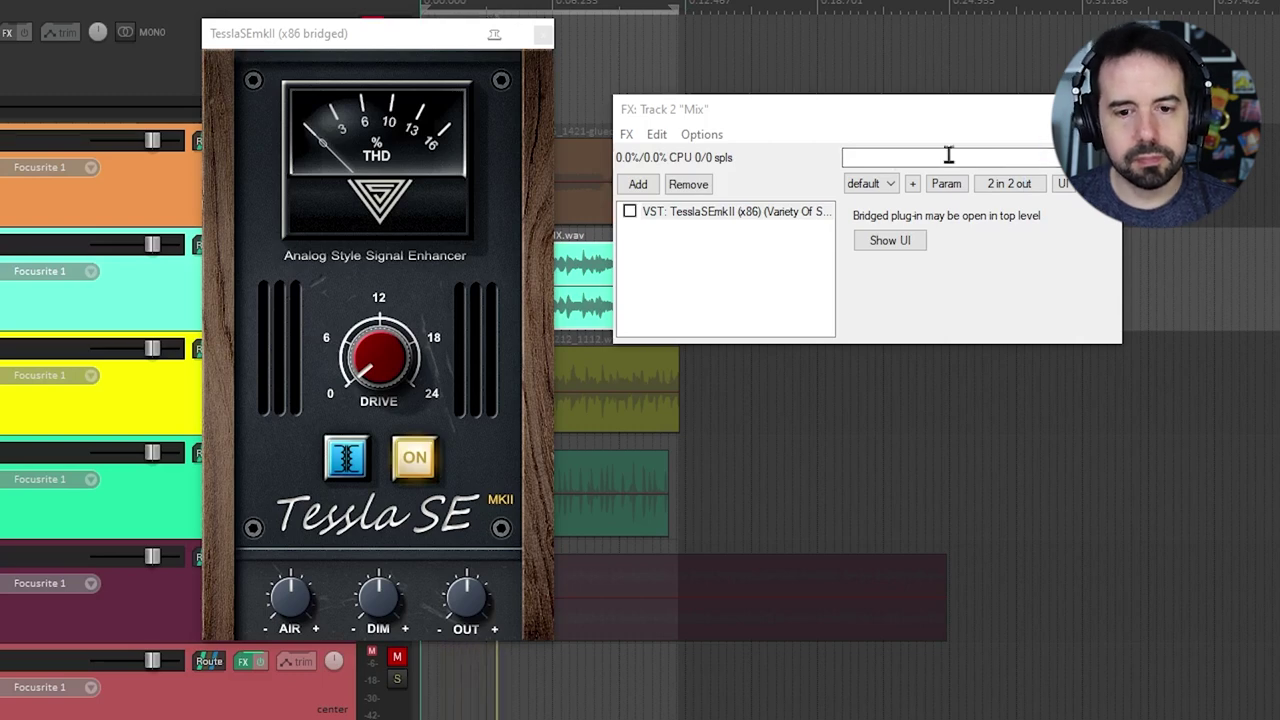
click(630, 212)
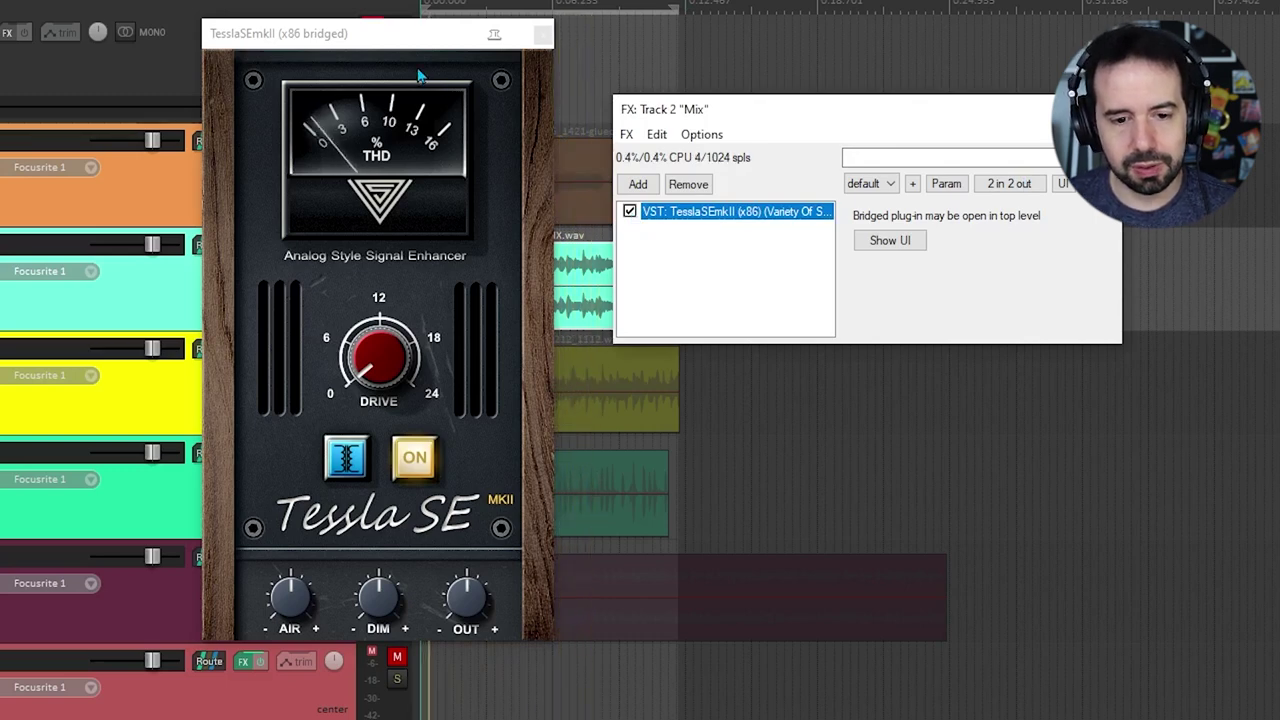
Raise TesslaSEmkII's Drive to just past 18 and compare the mix with the effect off and on.
click(425, 463)
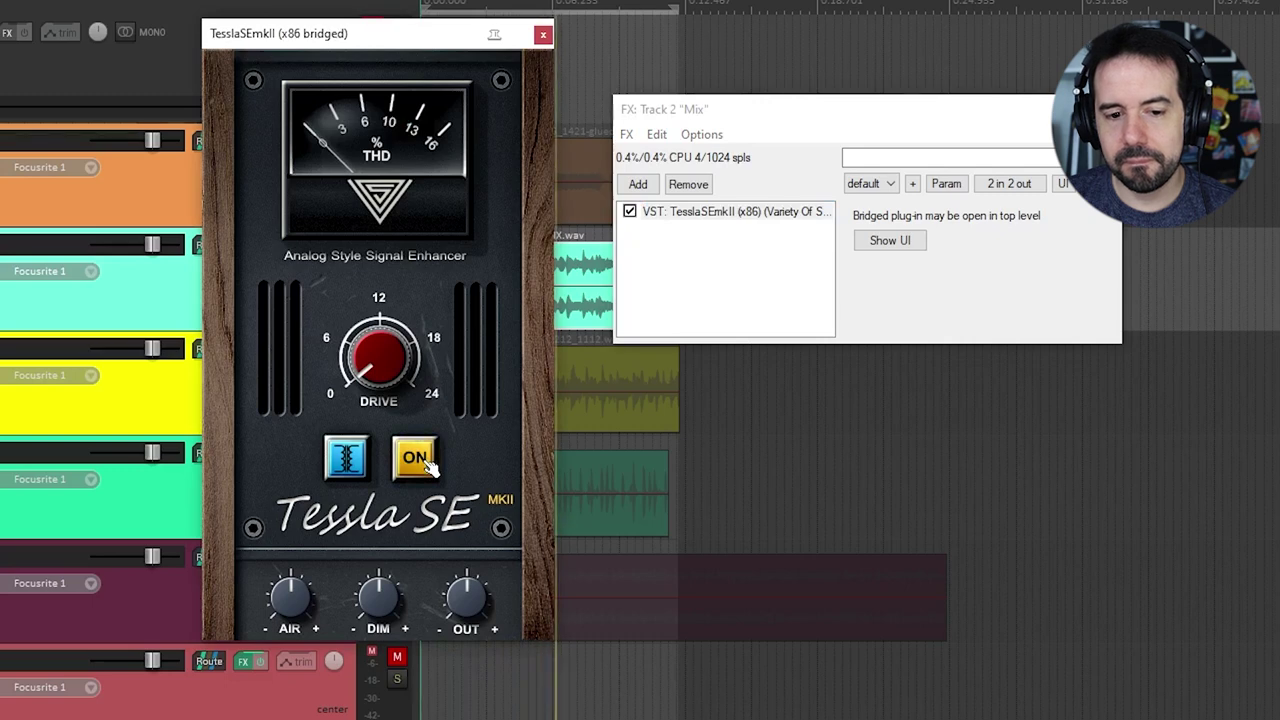
click(427, 464)
click(408, 444)
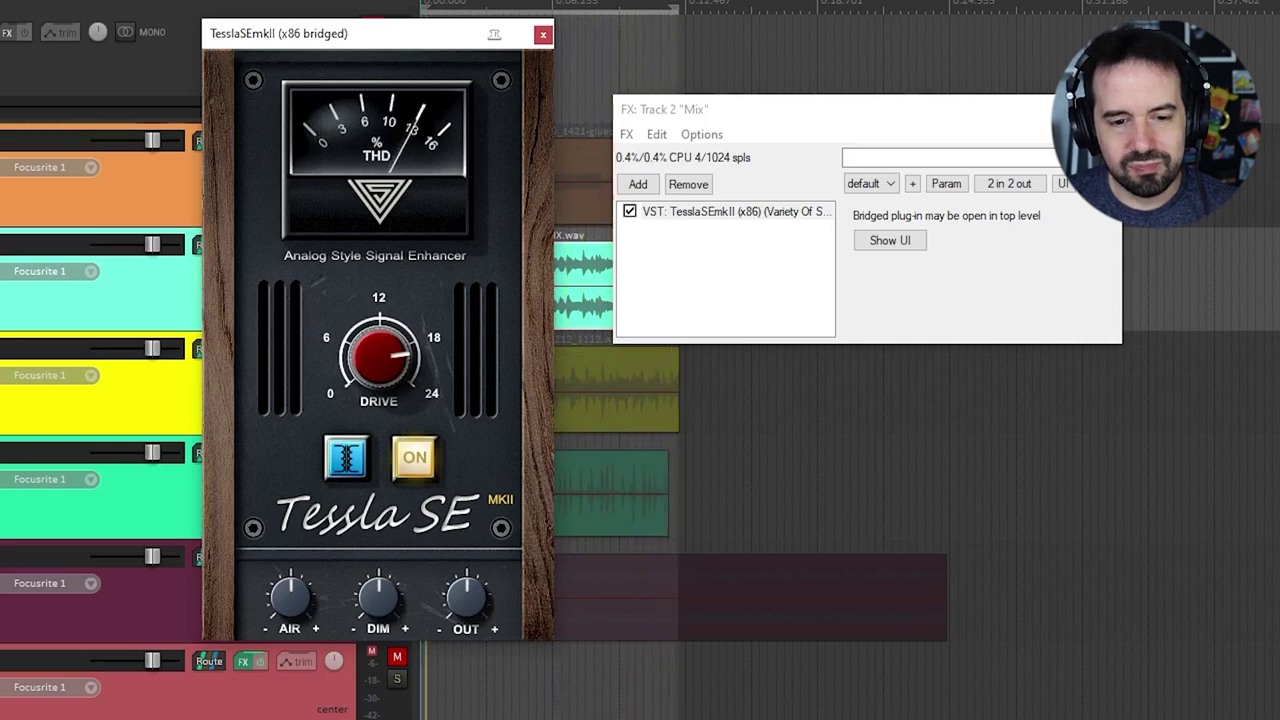
click(421, 476)
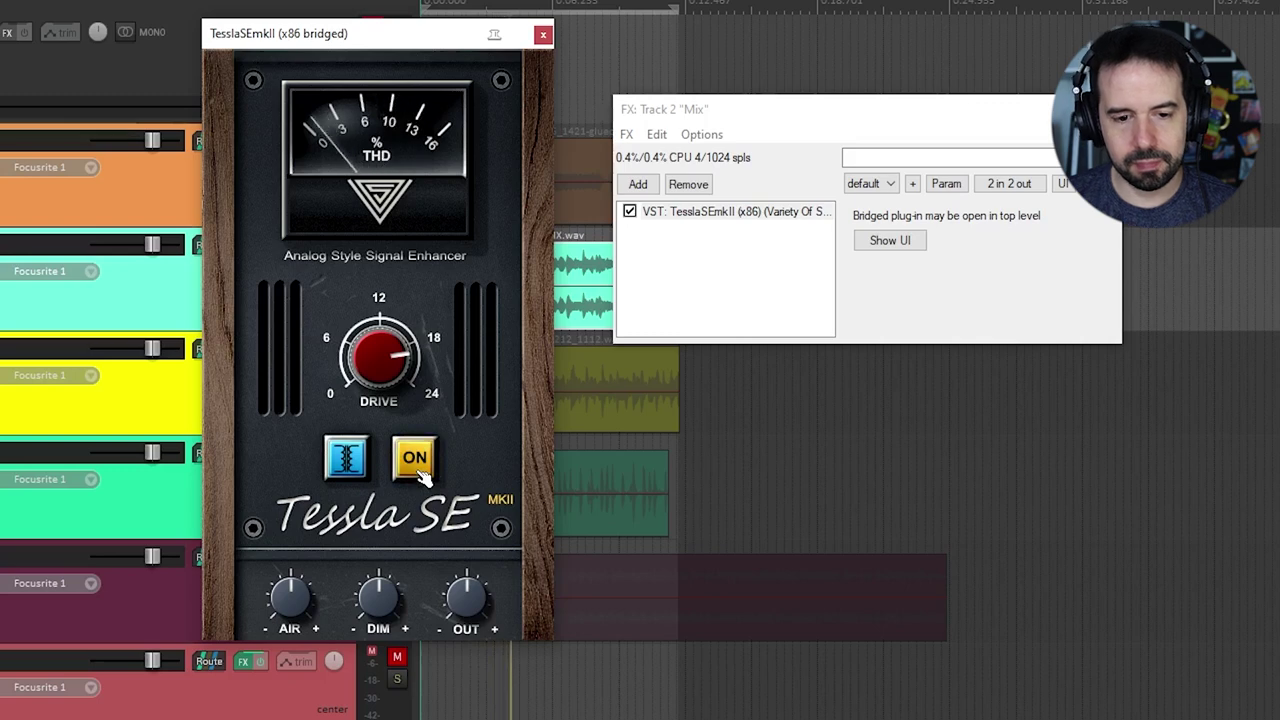
click(421, 476)
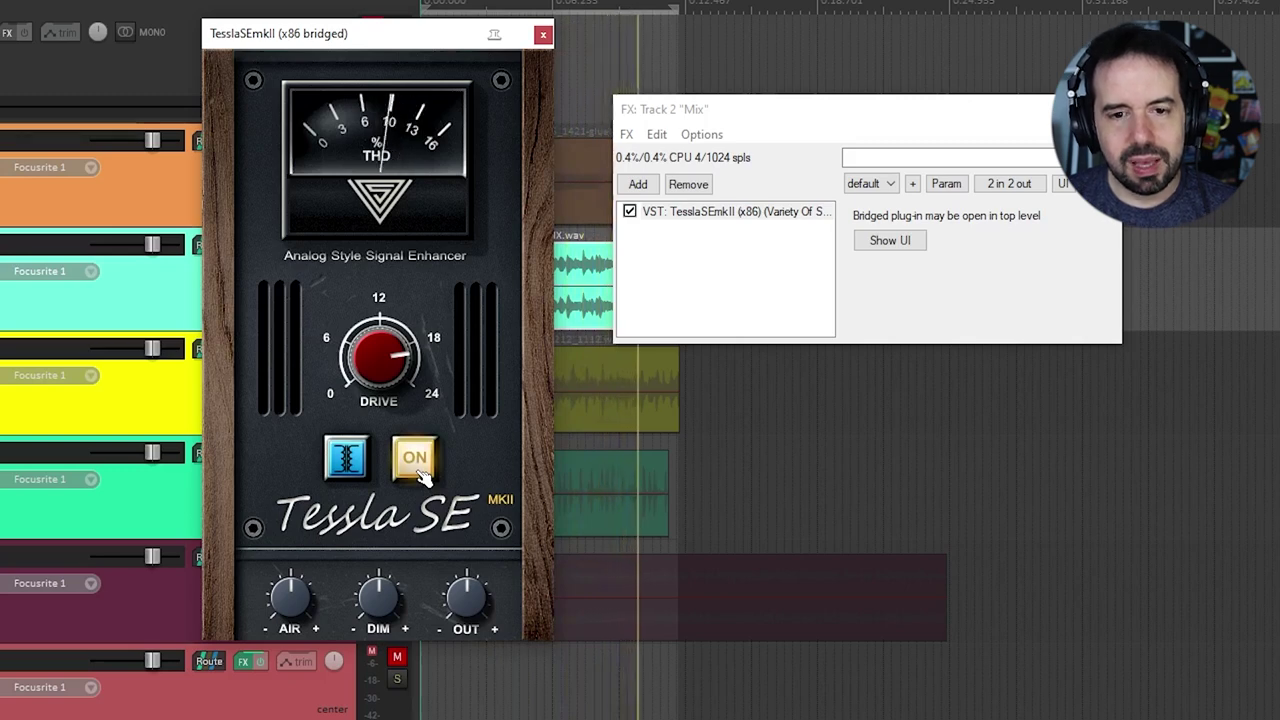
Compare TesslaSEmkII's transformer mode on and off, leave it engaged, and close the plugin window.
click(348, 464)
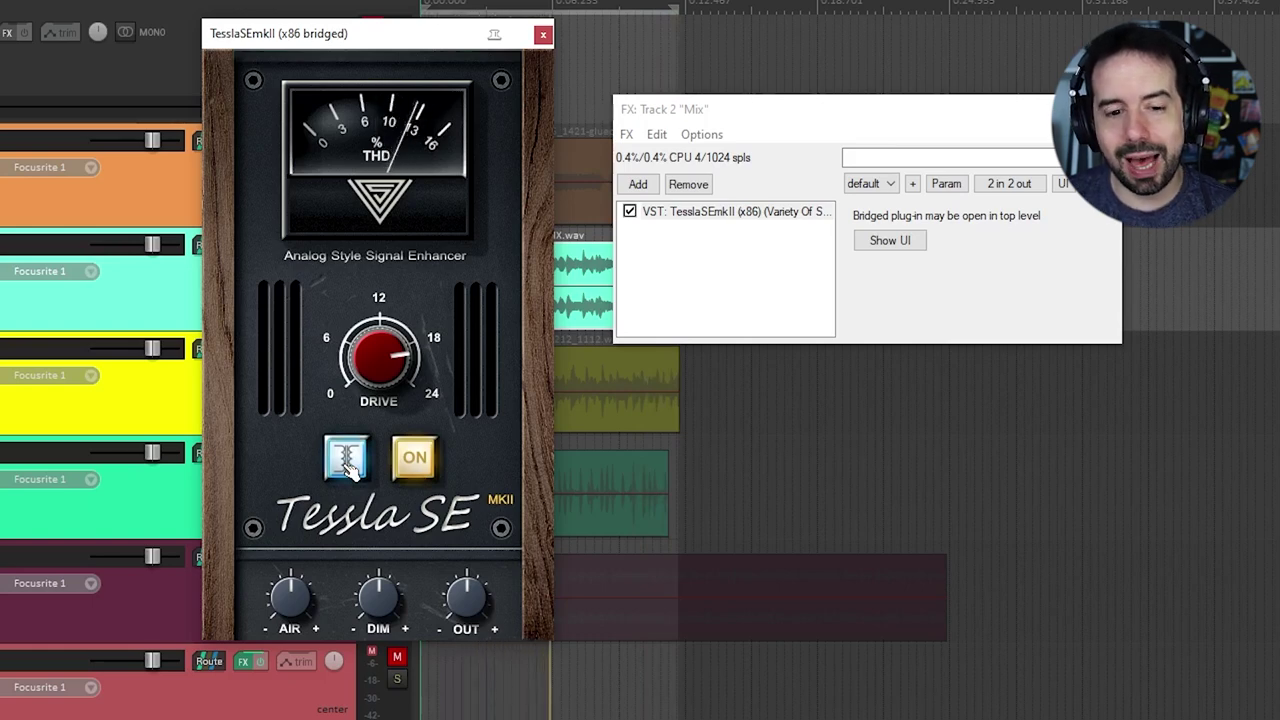
click(348, 464)
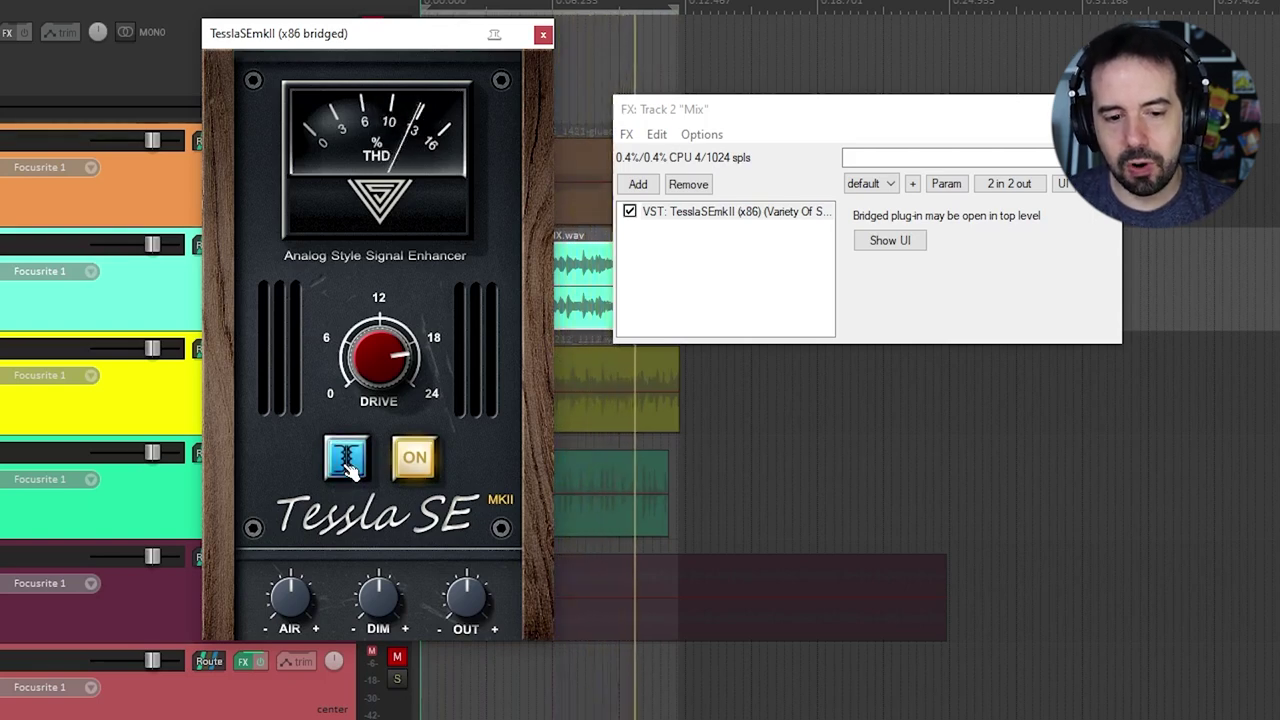
click(348, 464)
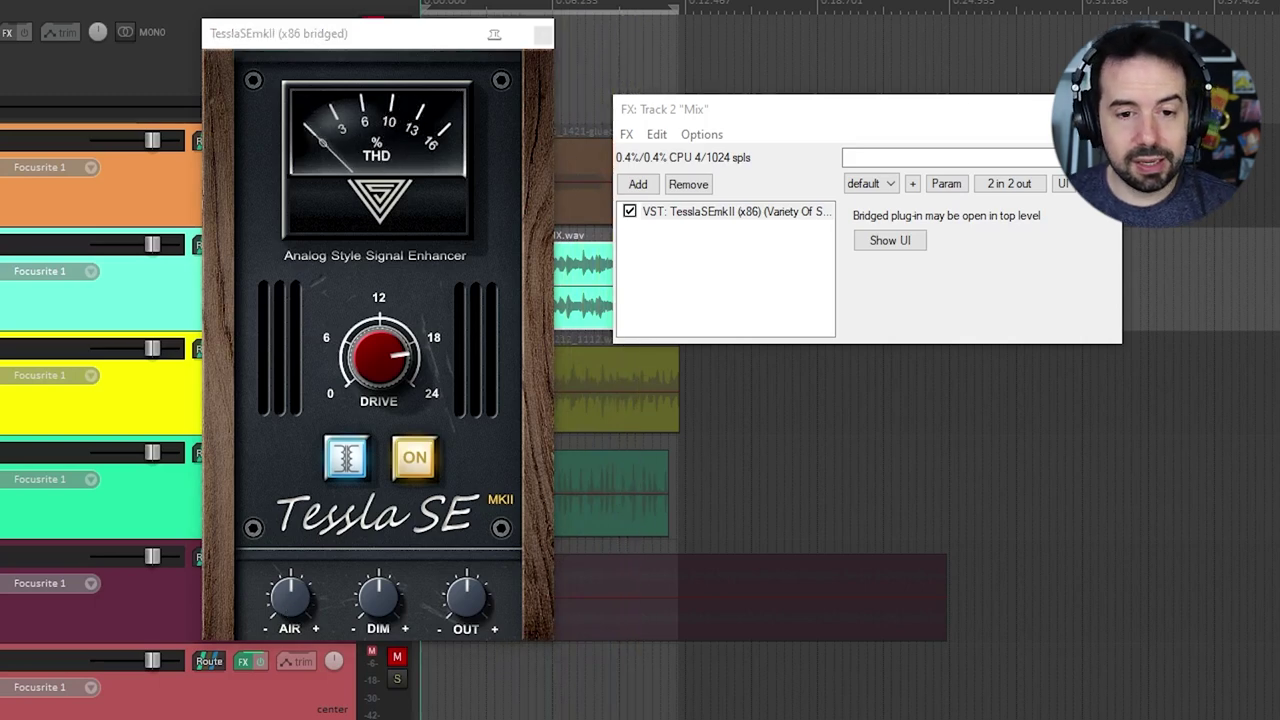
click(543, 36)
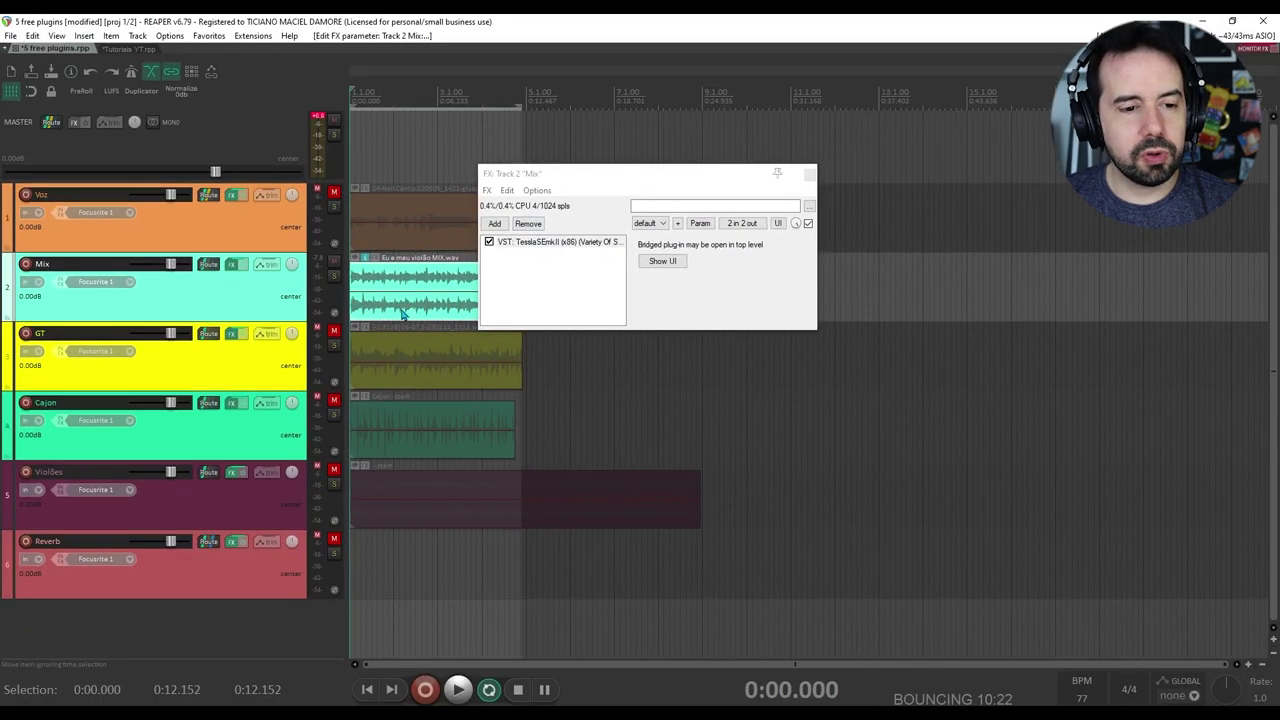
Leave only the GT track unmuted and fit the loop selection to its guitar item.
alt+click(335, 331)
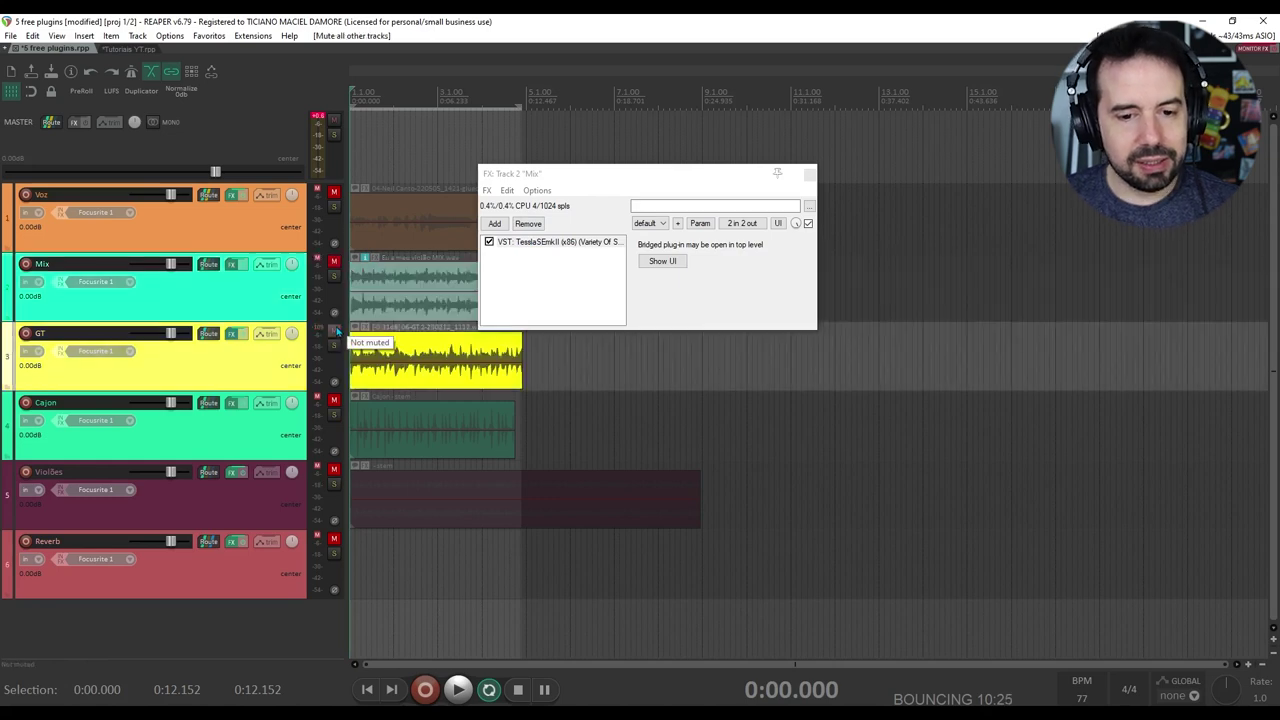
click(436, 372)
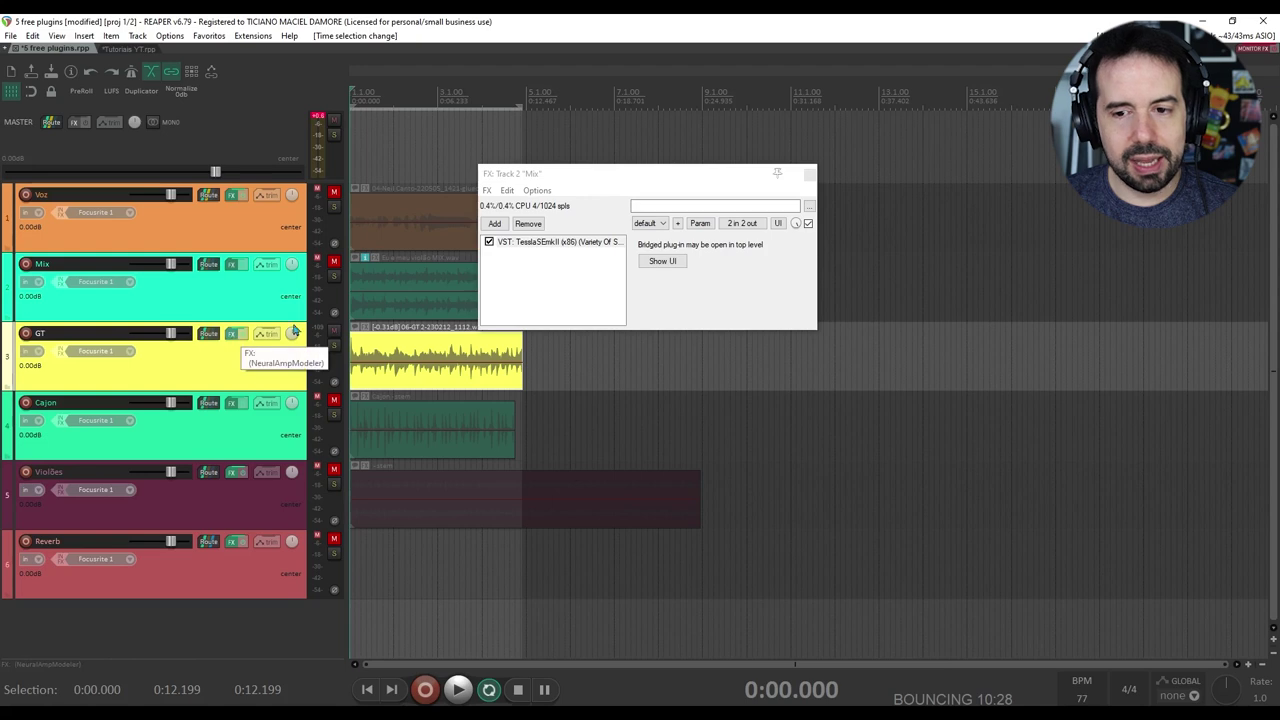
click(810, 174)
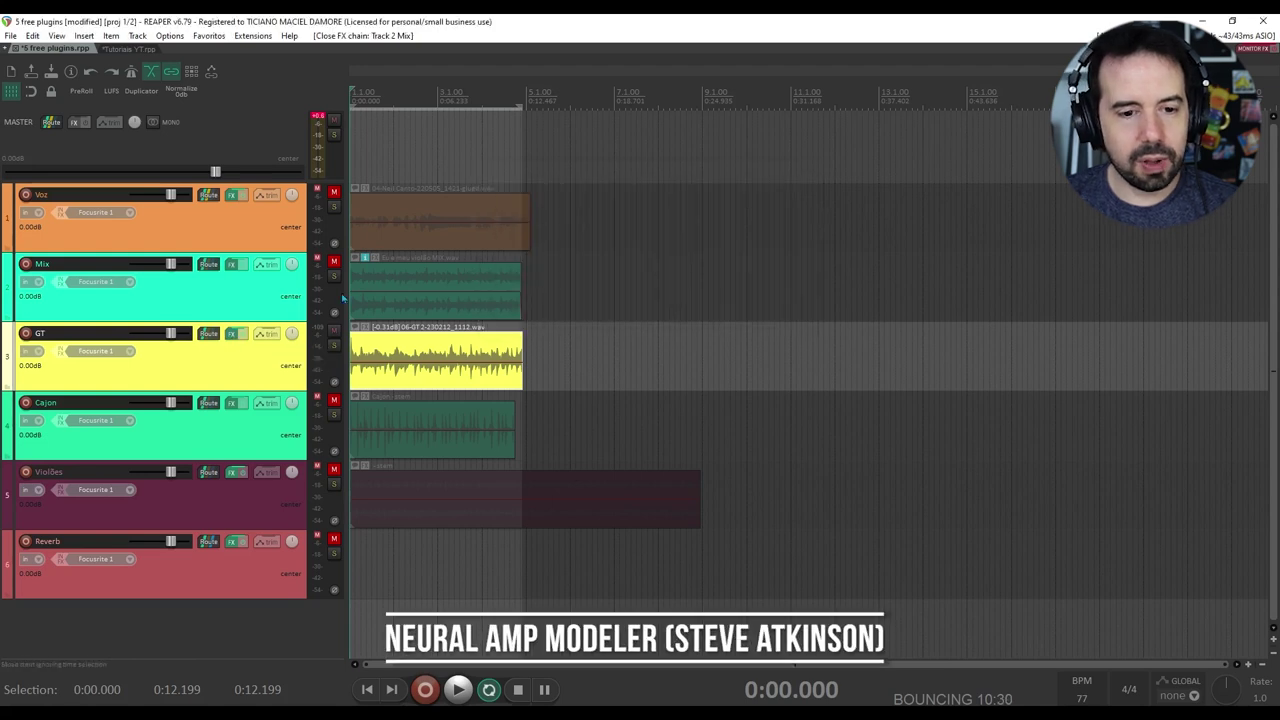
Open Neural Amp Modeler on the GT track and look through the available .nam model and .wav impulse response files.
click(231, 334)
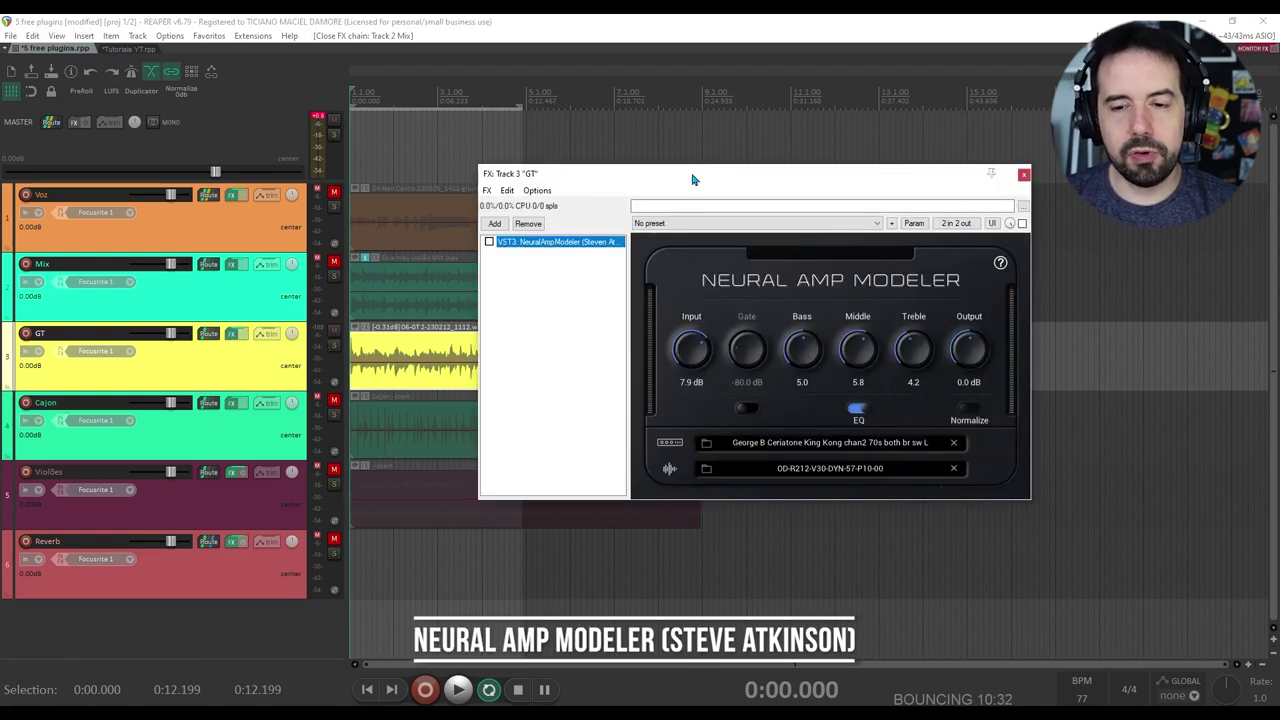
drag(693, 179, 615, 132)
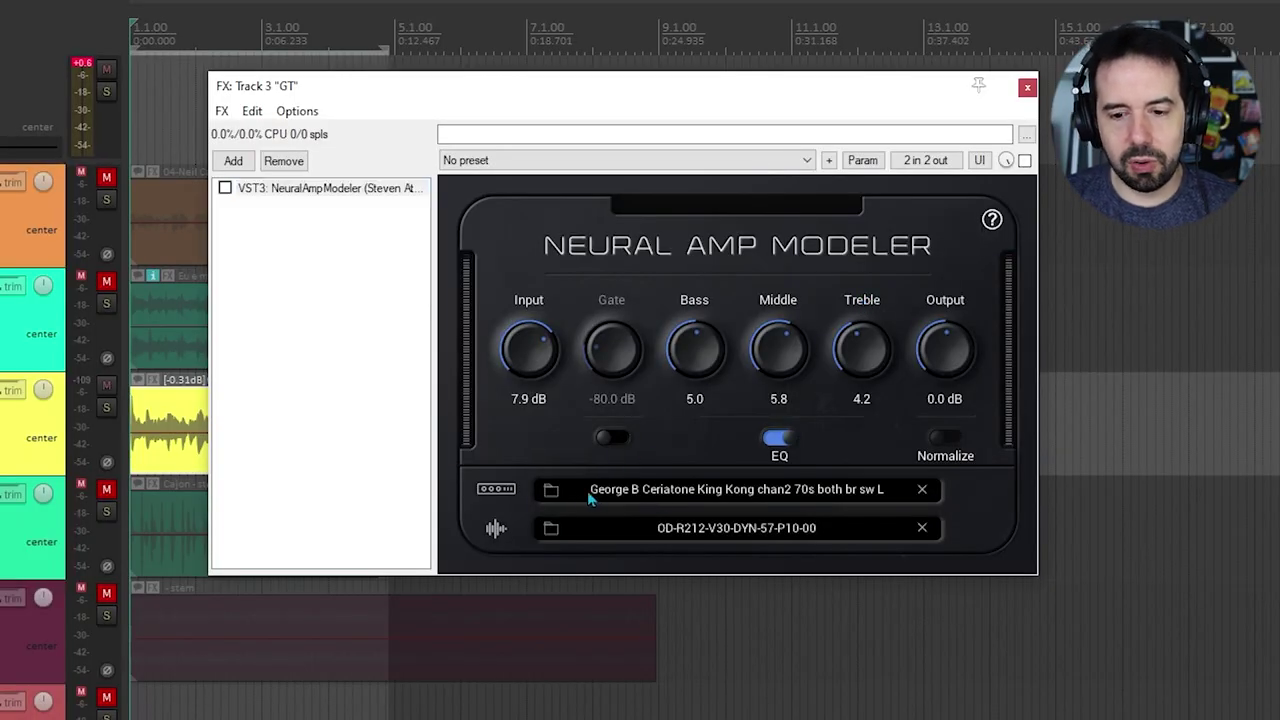
click(550, 490)
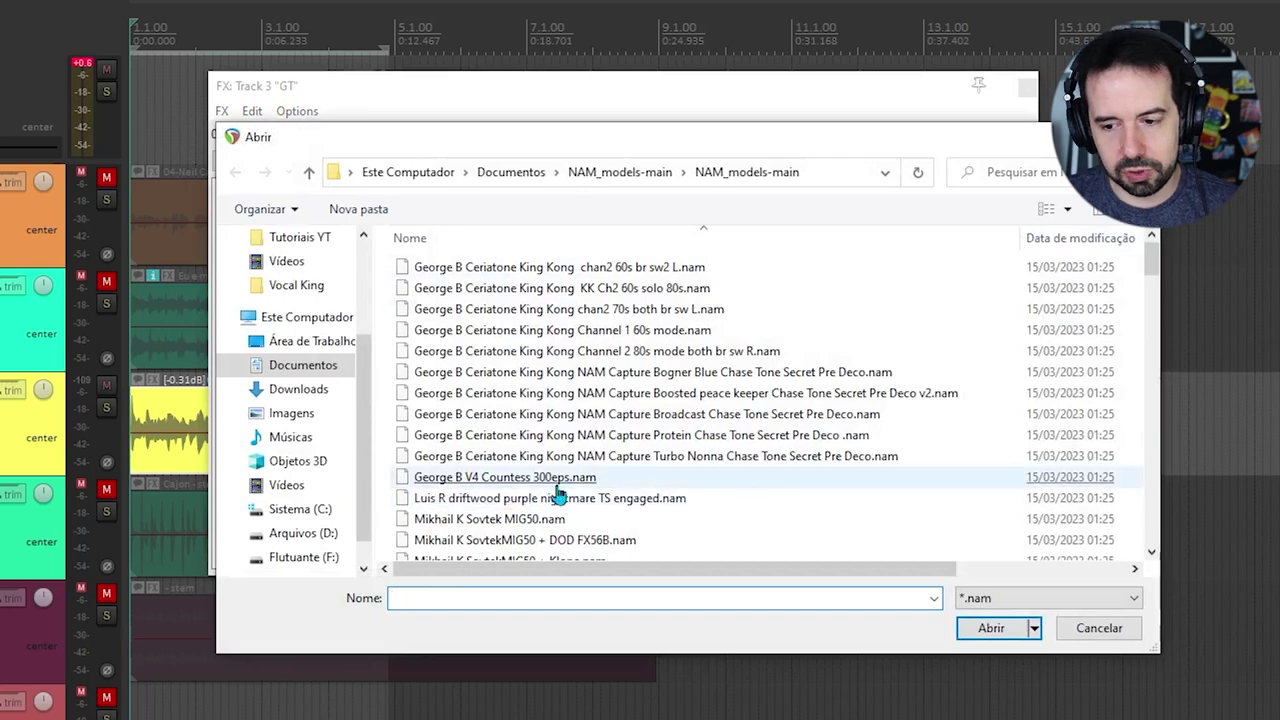
click(1099, 628)
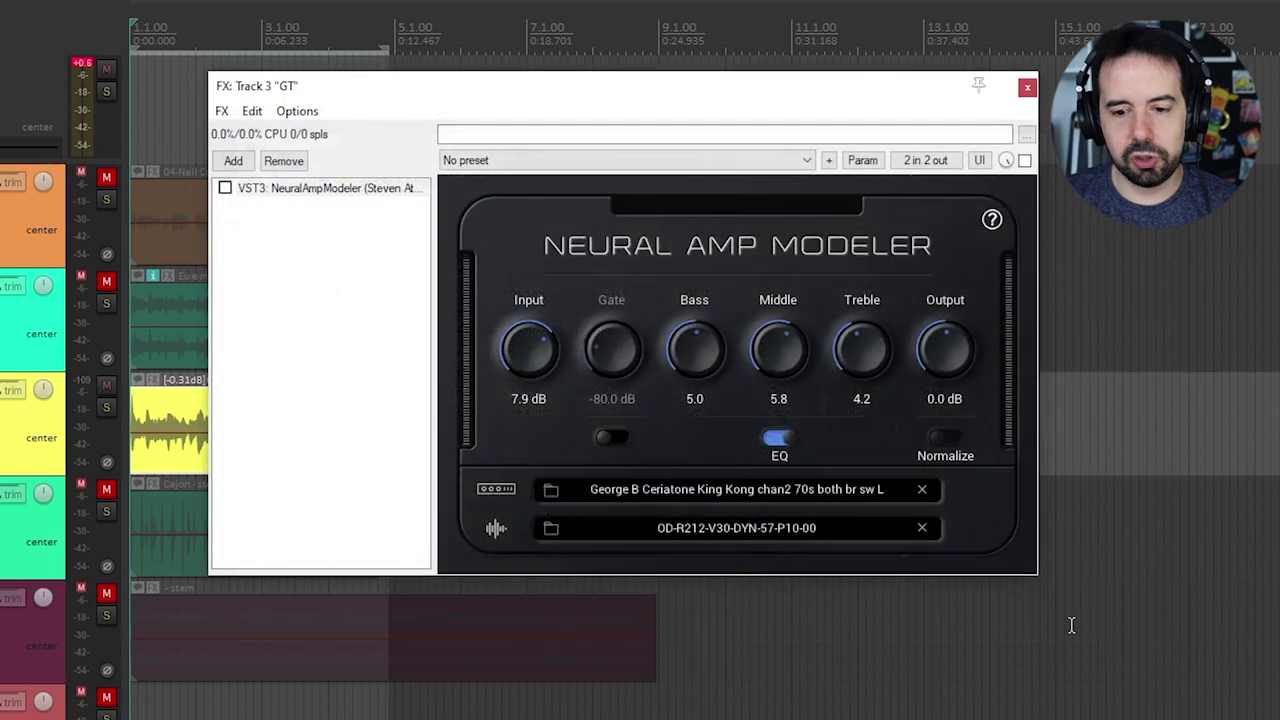
click(550, 528)
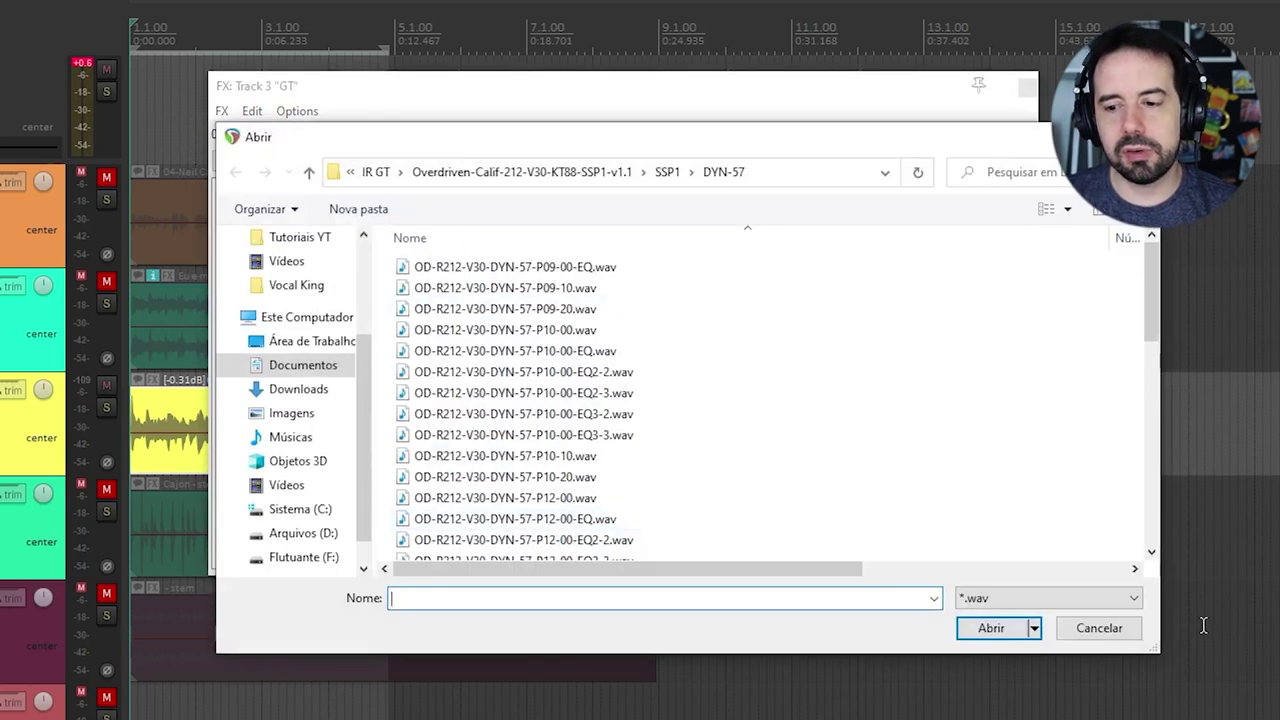
click(1126, 634)
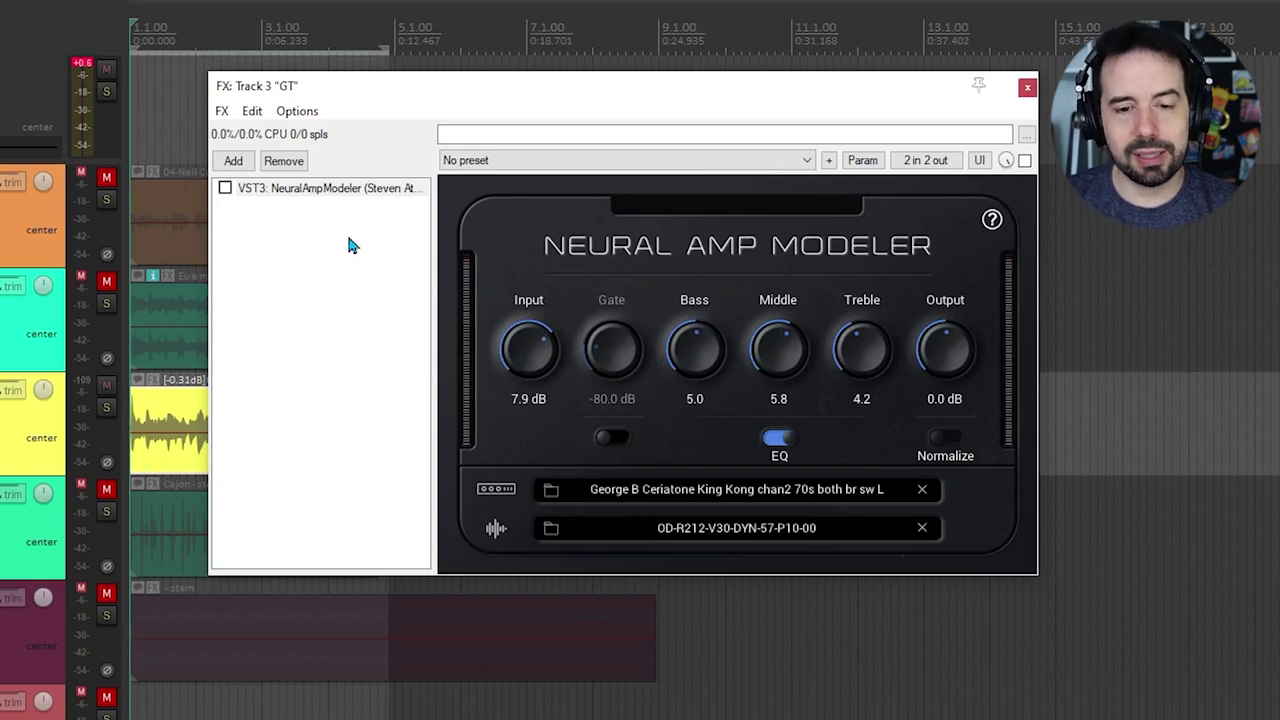
Play the GT track bypassed, enable Neural Amp Modeler to hear the difference, and lower its Input to 6.6 dB.
key(space)
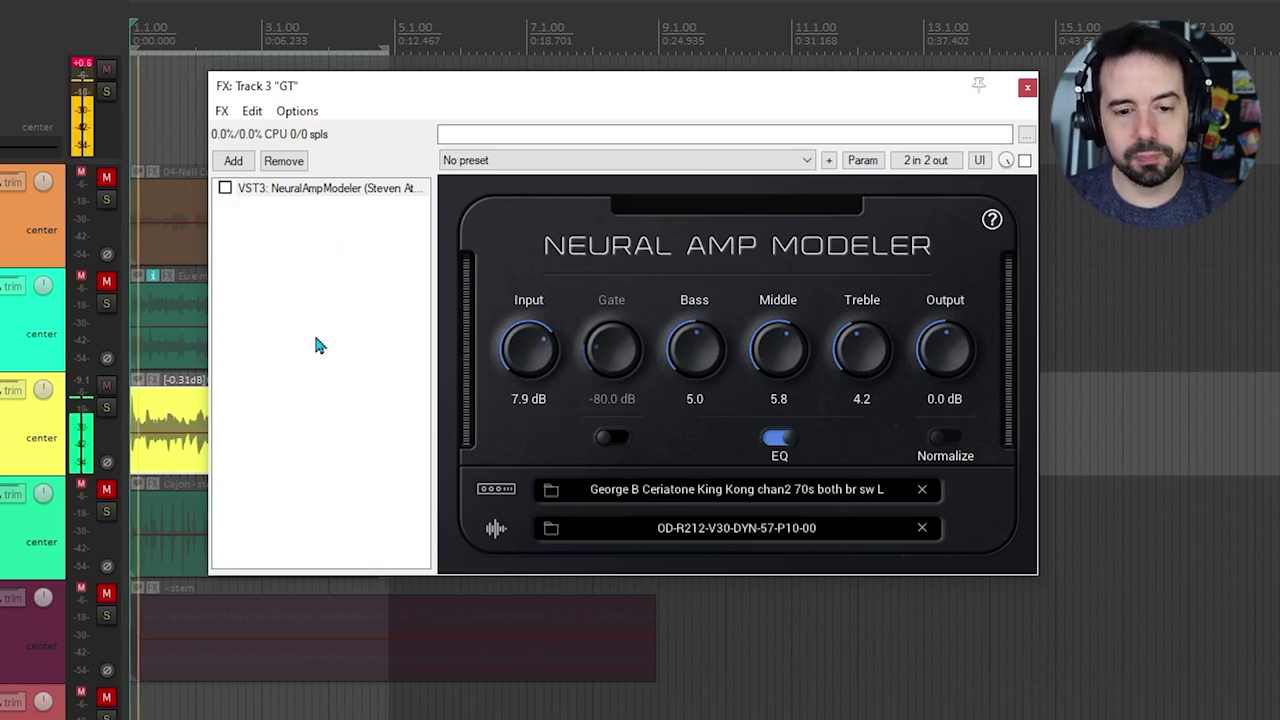
click(225, 188)
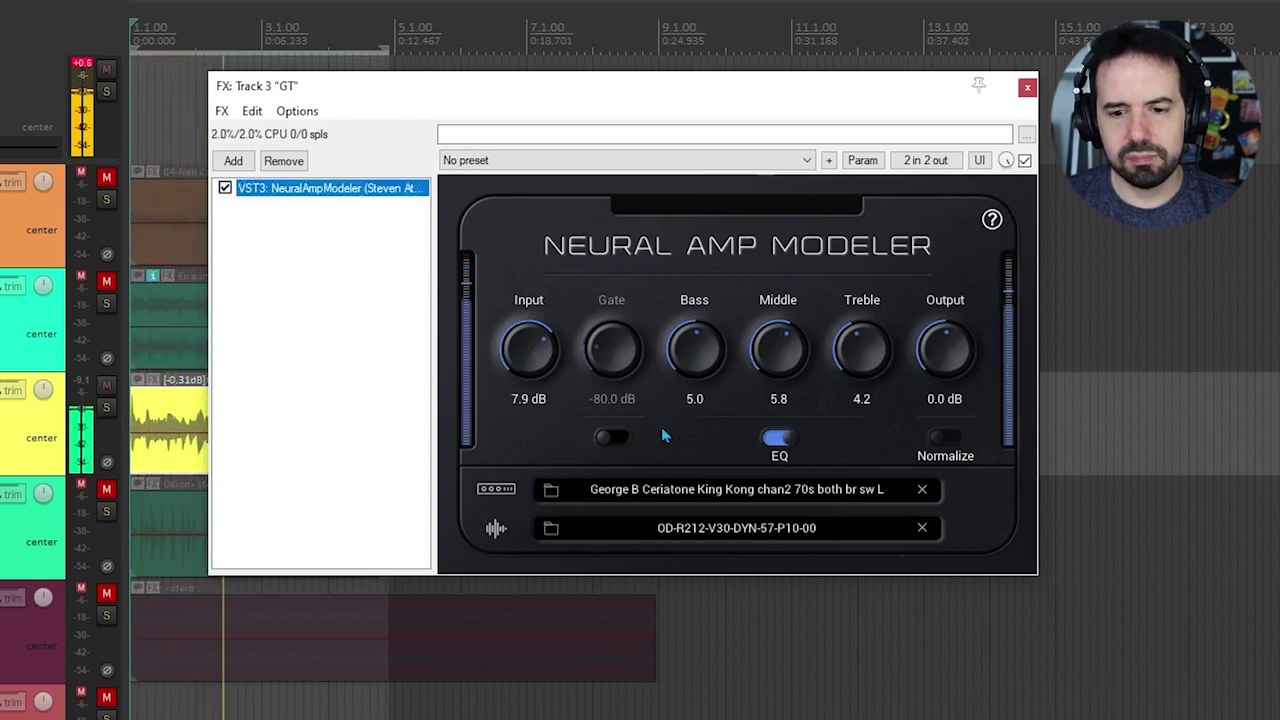
drag(531, 357, 531, 245)
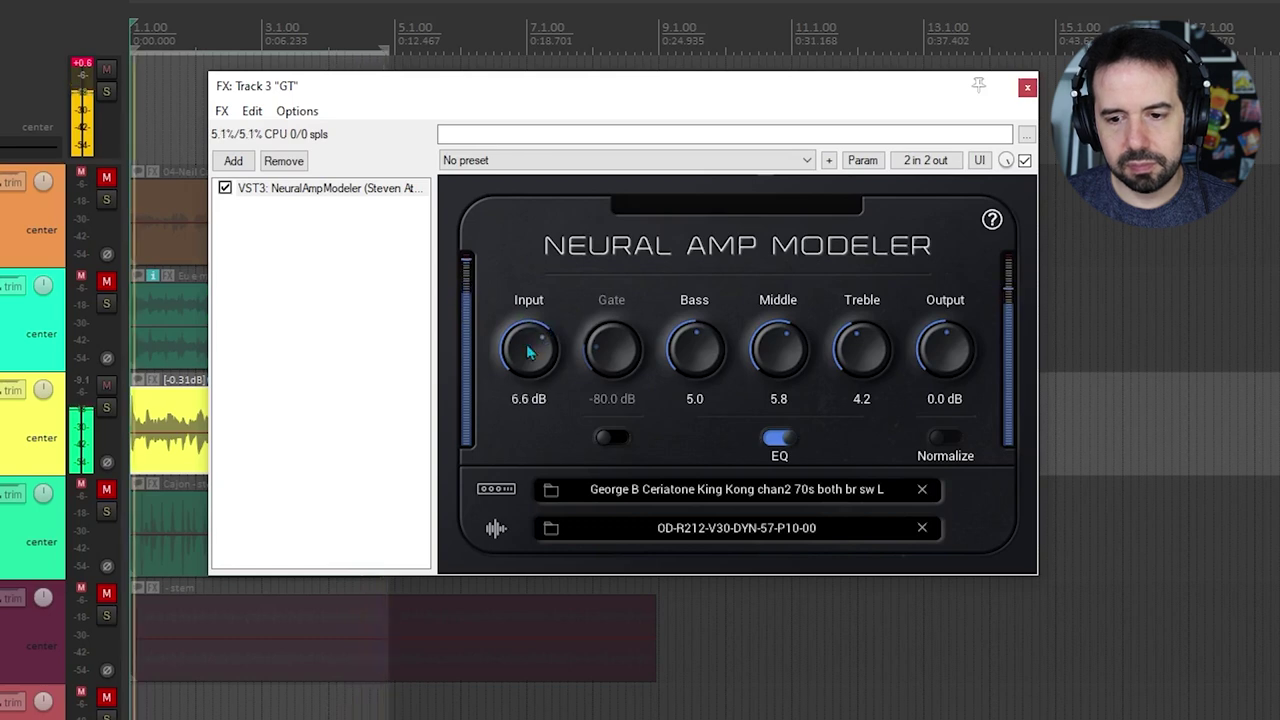
Set the amp's Treble to 3.3, Middle to 5.5 and Bass to 4.9 during playback.
mouse_move(862, 350)
mouse_down()
mouse_move(862, 386)
mouse_move(862, 368)
mouse_up()
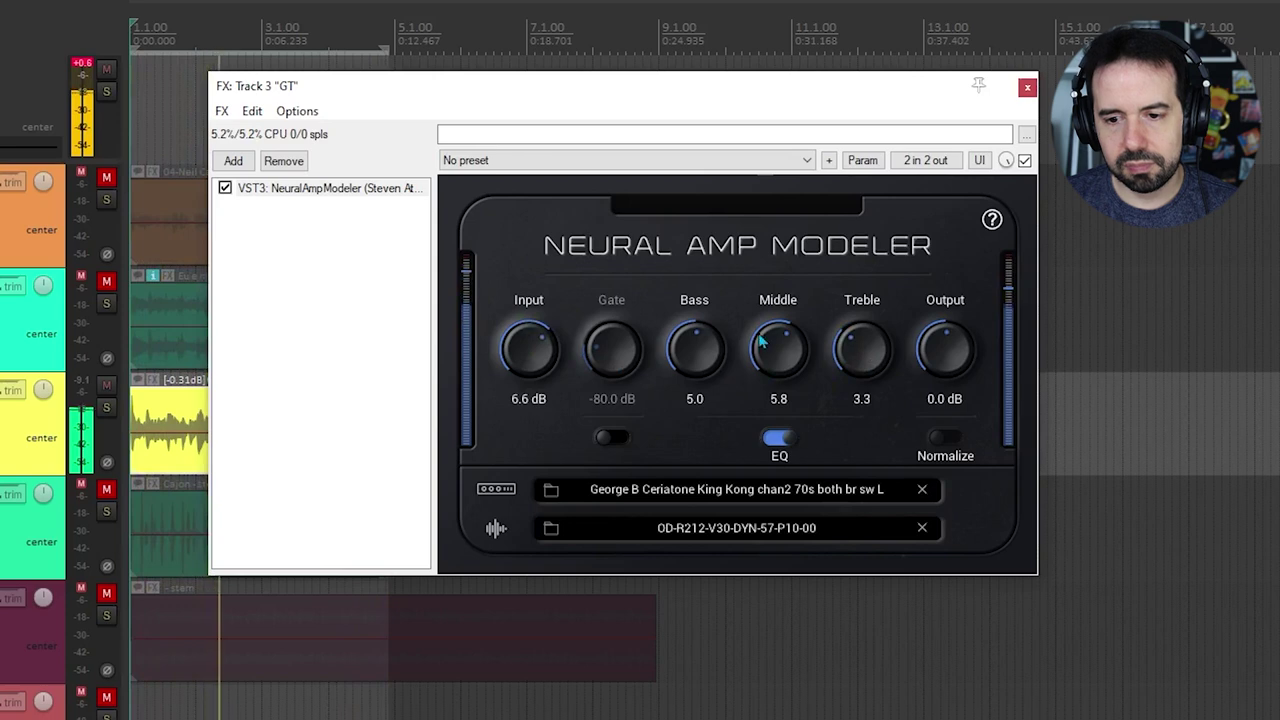
drag(778, 348, 778, 362)
mouse_move(694, 348)
mouse_down()
mouse_move(694, 300)
mouse_move(694, 346)
mouse_up()
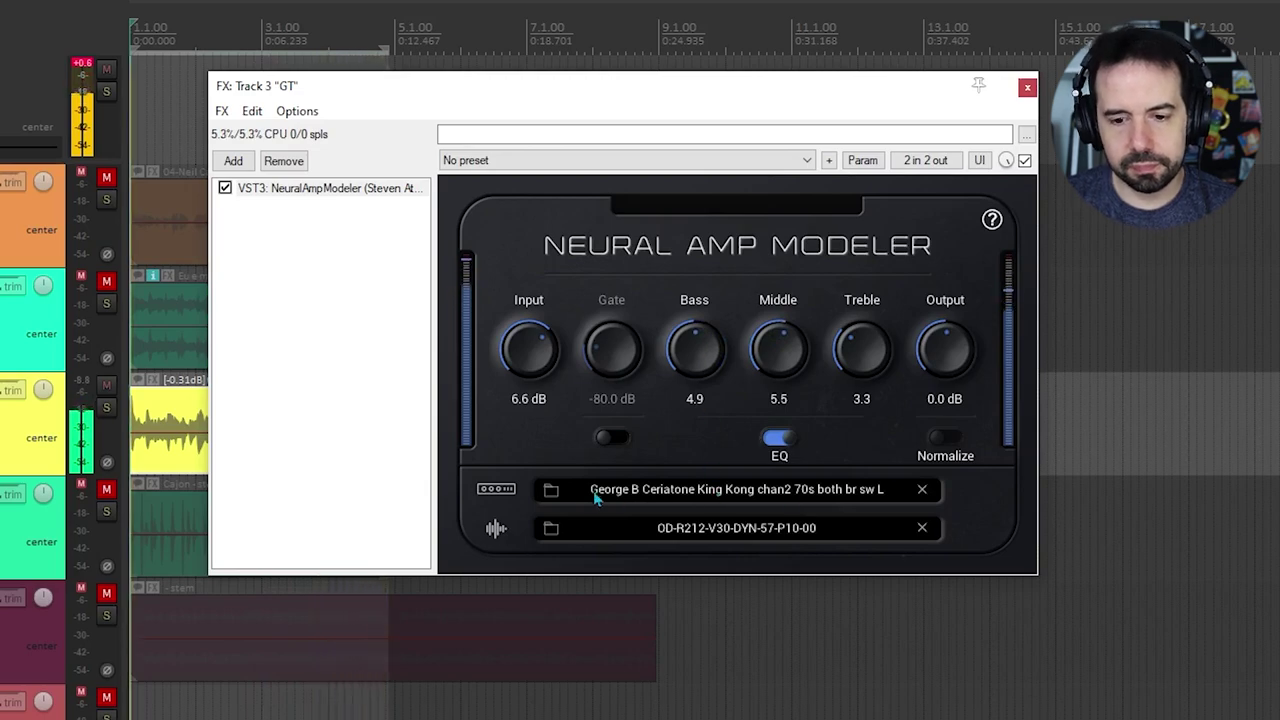
During playback, load the amp models Ceriatone King Kong KK Ch2 60s solo 80s, V4 Countess 300eps and finally Bug333-Lead-NoDrive-ESR0,004 to compare their sound.
click(551, 490)
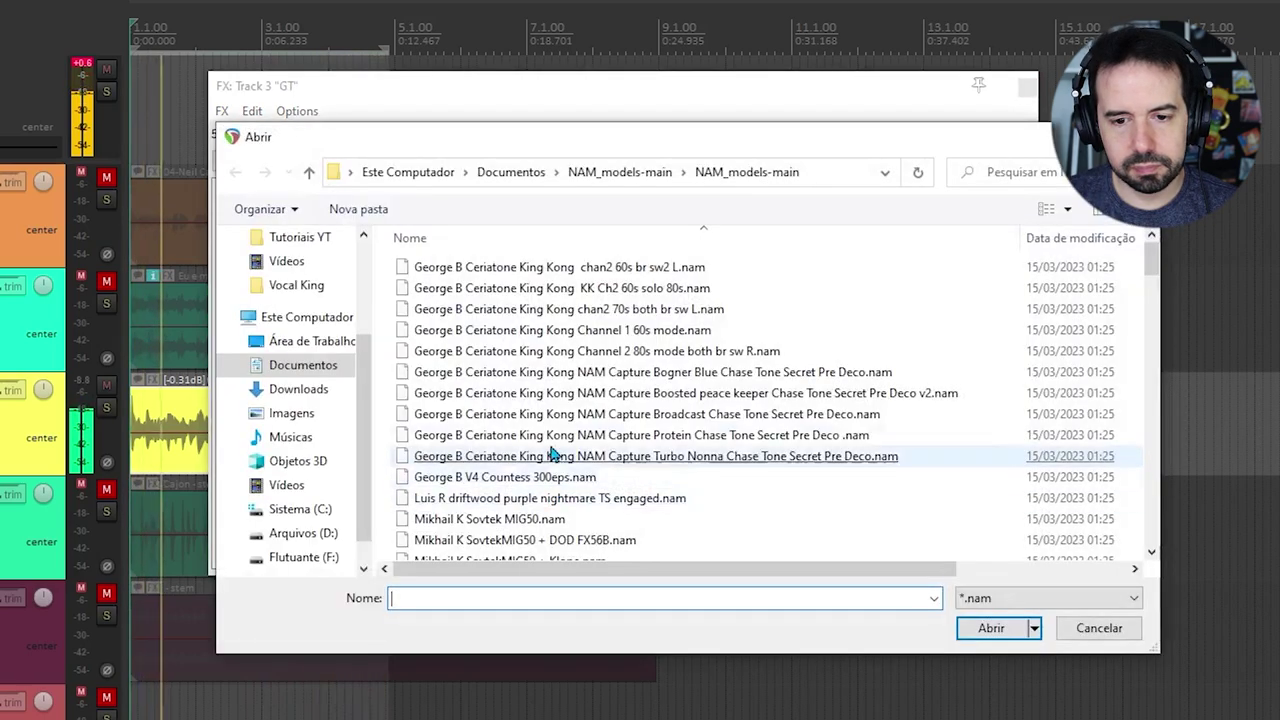
double_click(560, 288)
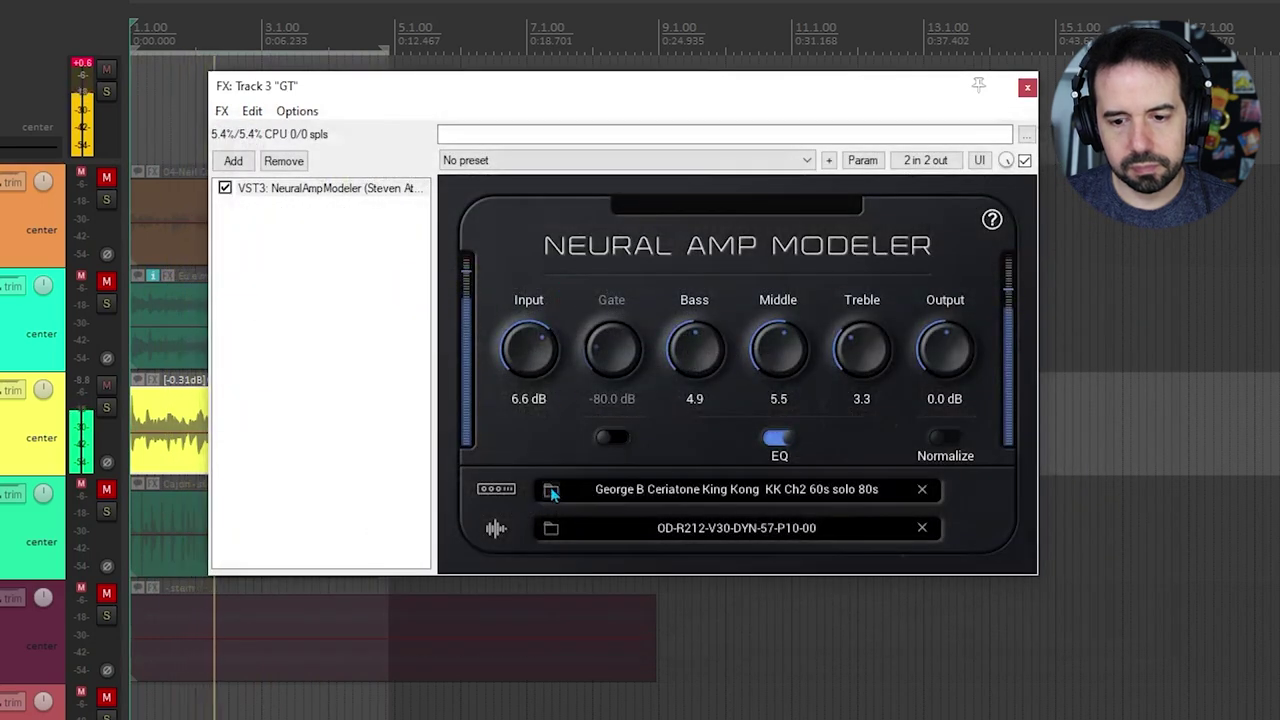
click(550, 491)
double_click(551, 475)
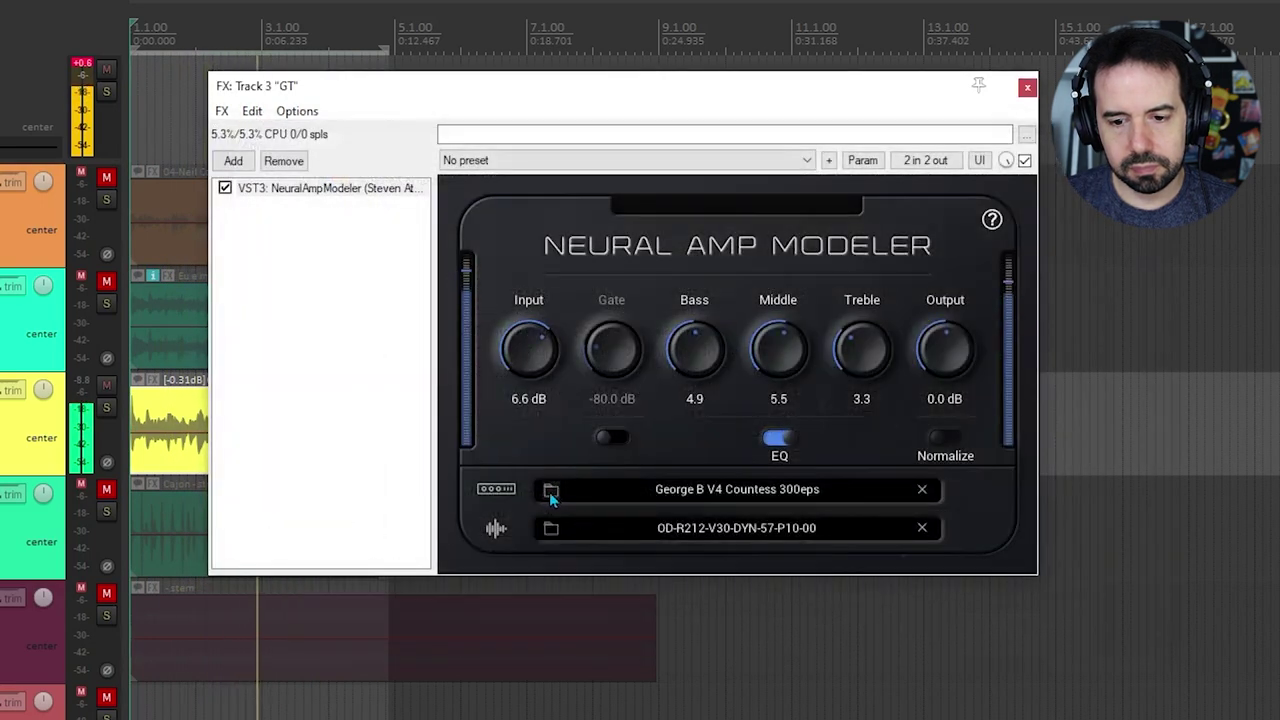
click(549, 492)
scroll(566, 457, down, 3)
double_click(524, 463)
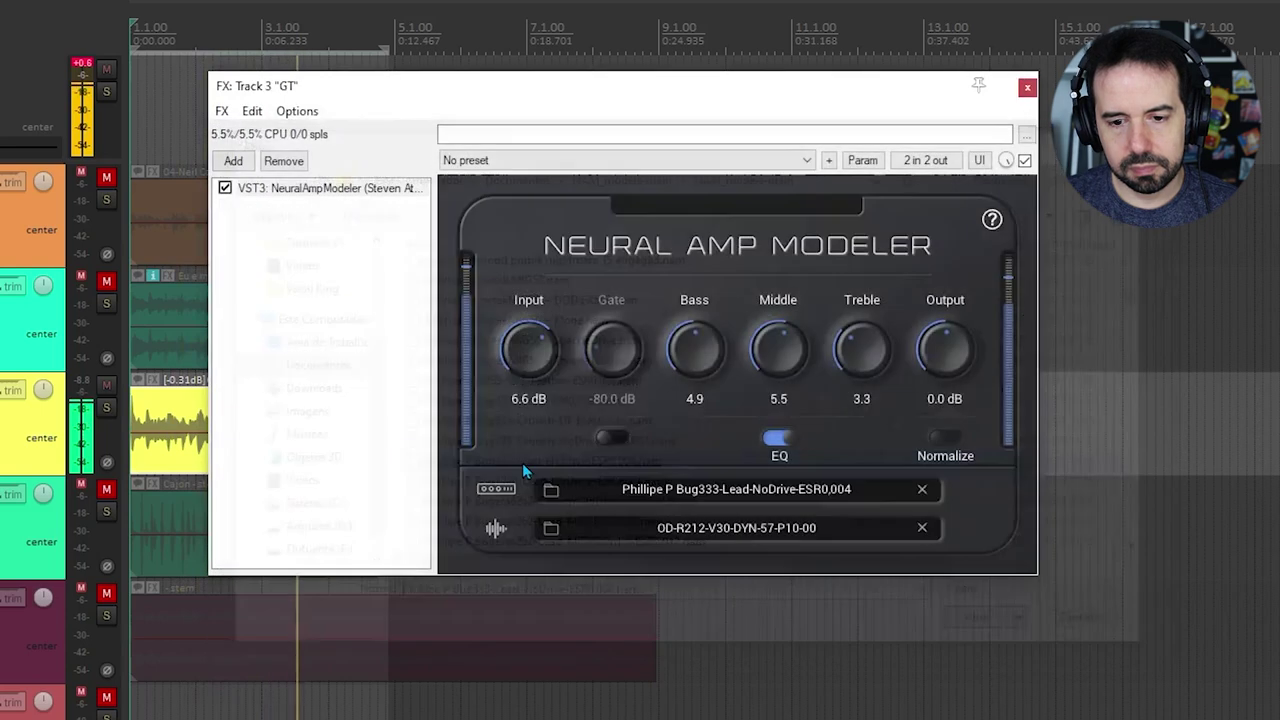